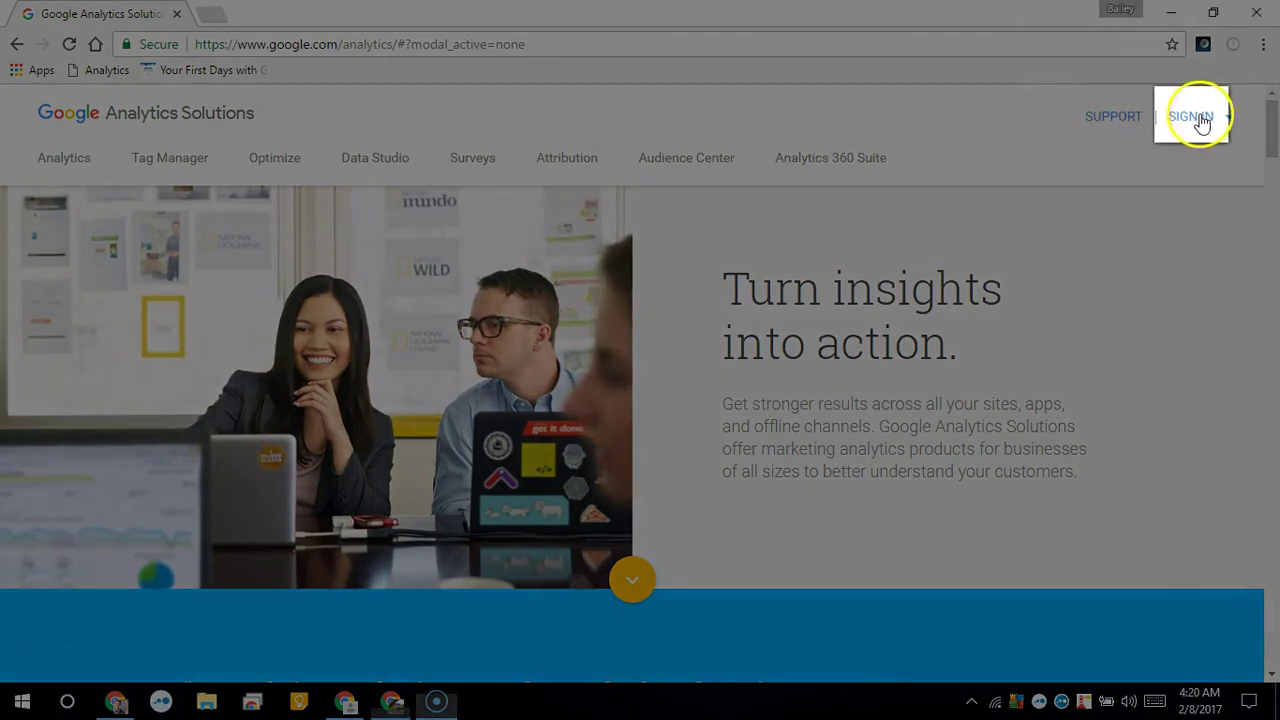
Sign in to Google Analytics and start signing up for a new account.
{"action": "left_click", "coordinate": [1203, 122]}
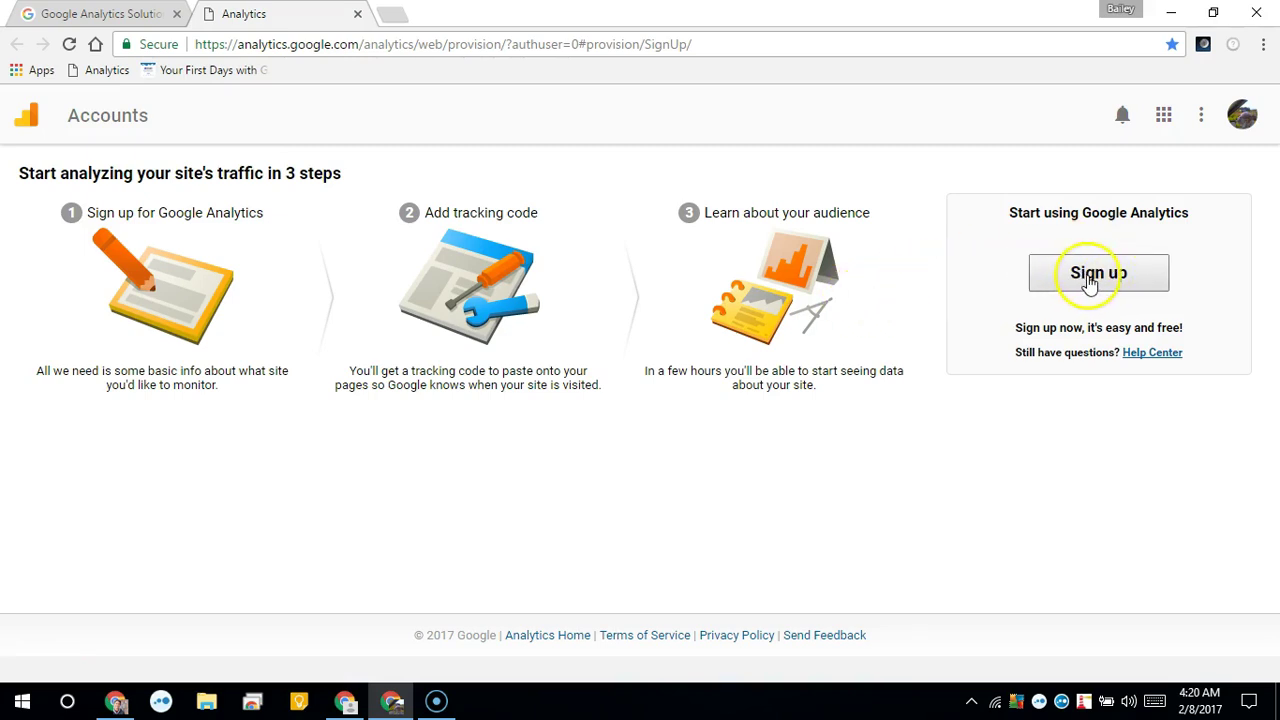
{"action": "left_click", "coordinate": [1090, 280]}
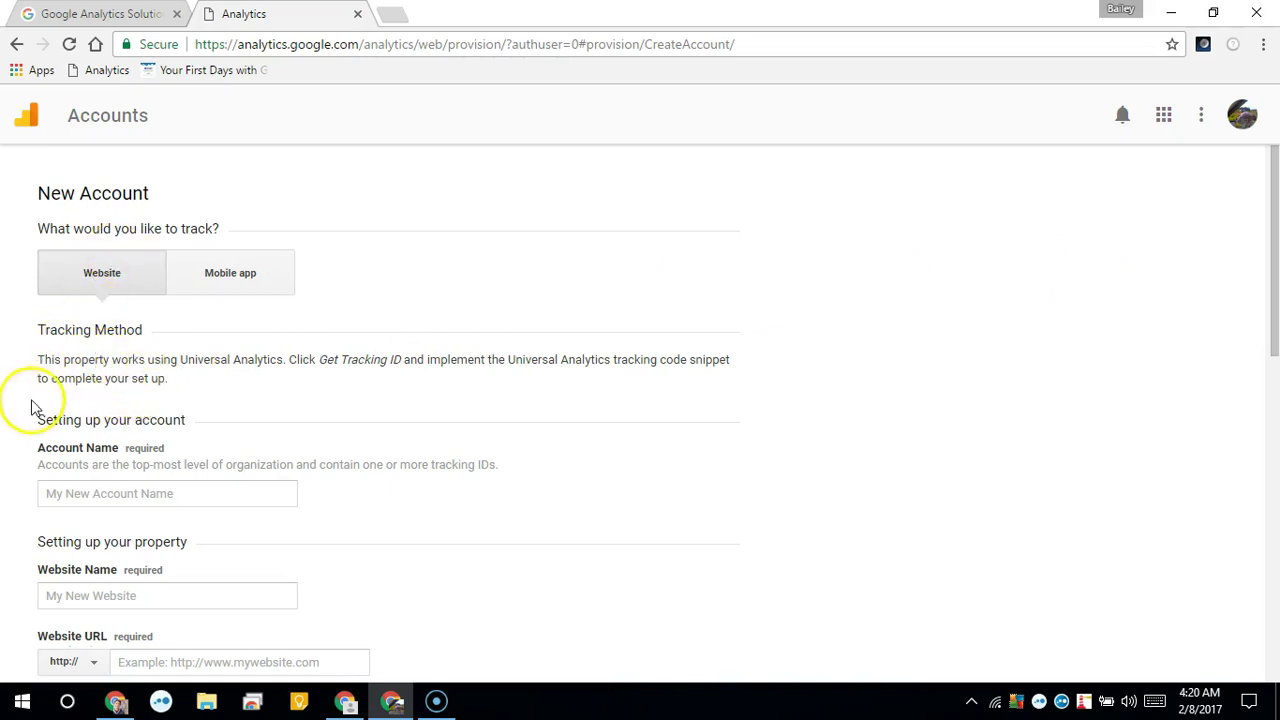
Enter SaskTech Servers Training as the new account's name.
{"action": "left_click", "coordinate": [98, 493]}
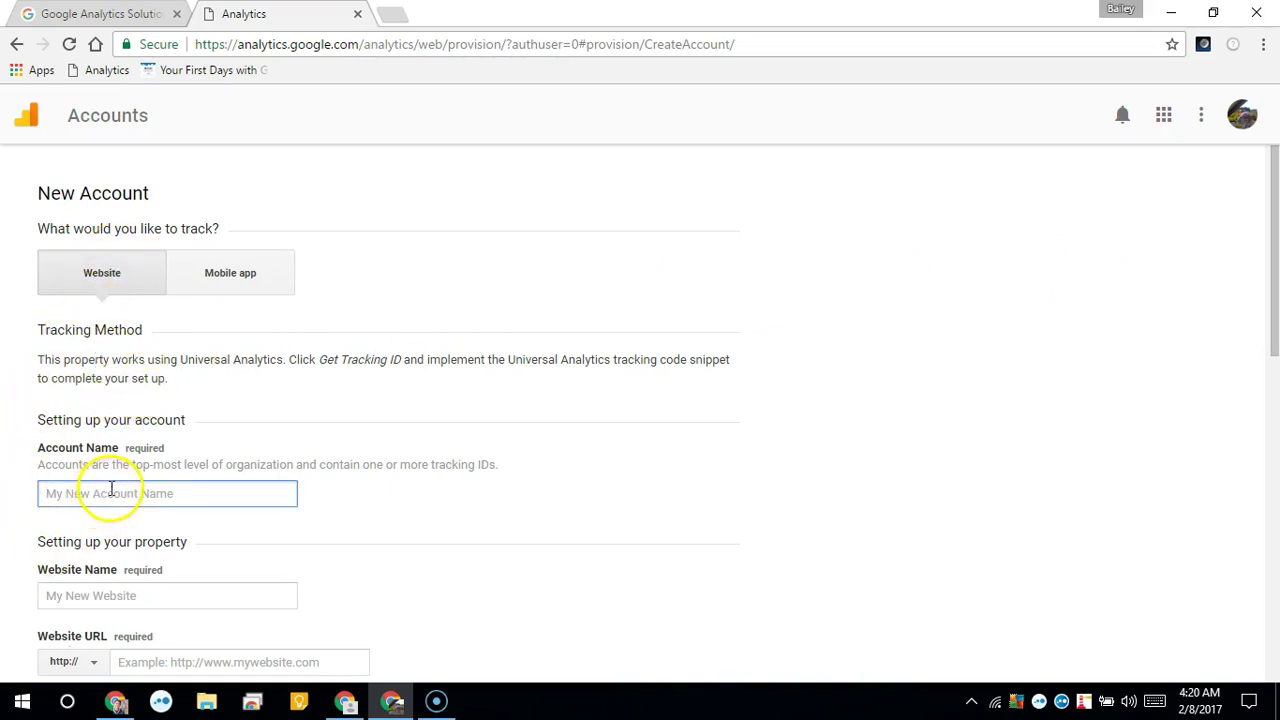
{"action": "left_click_drag", "start_coordinate": [1275, 205], "coordinate": [1276, 218]}
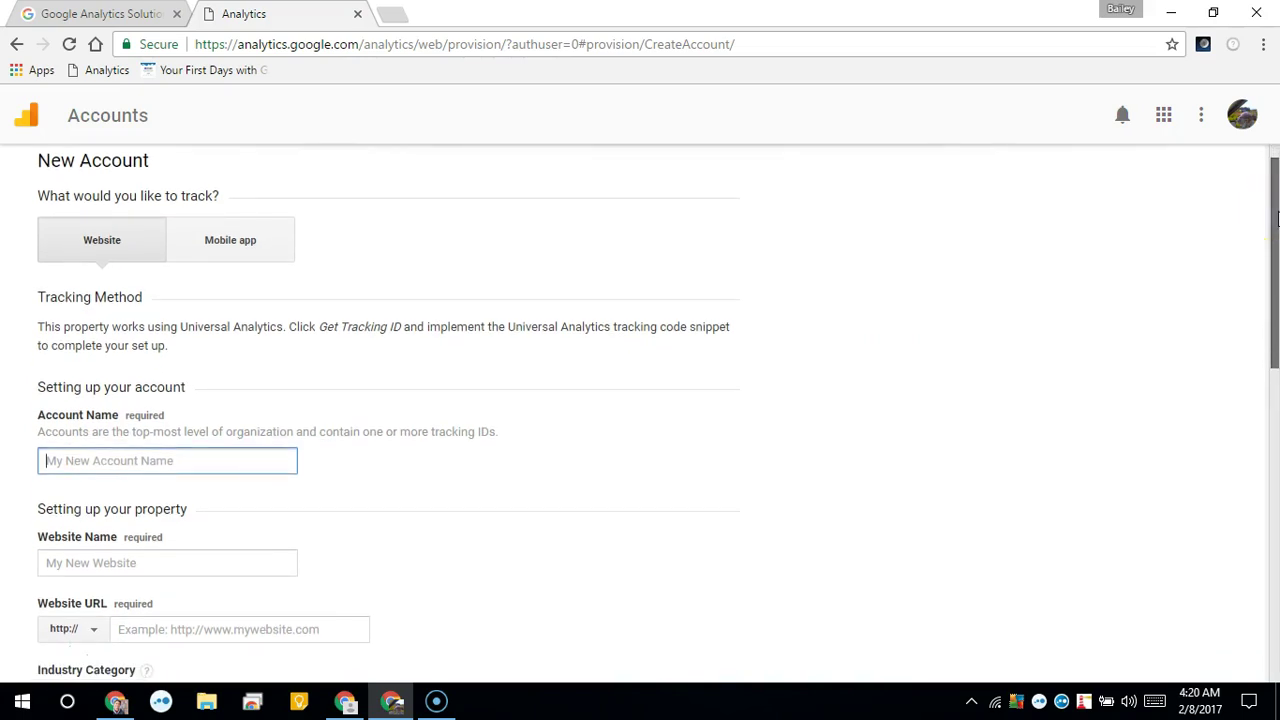
{"action": "left_click_drag", "start_coordinate": [1277, 218], "coordinate": [1276, 235]}
{"action": "left_click", "coordinate": [130, 517]}
{"action": "left_click", "coordinate": [90, 418]}
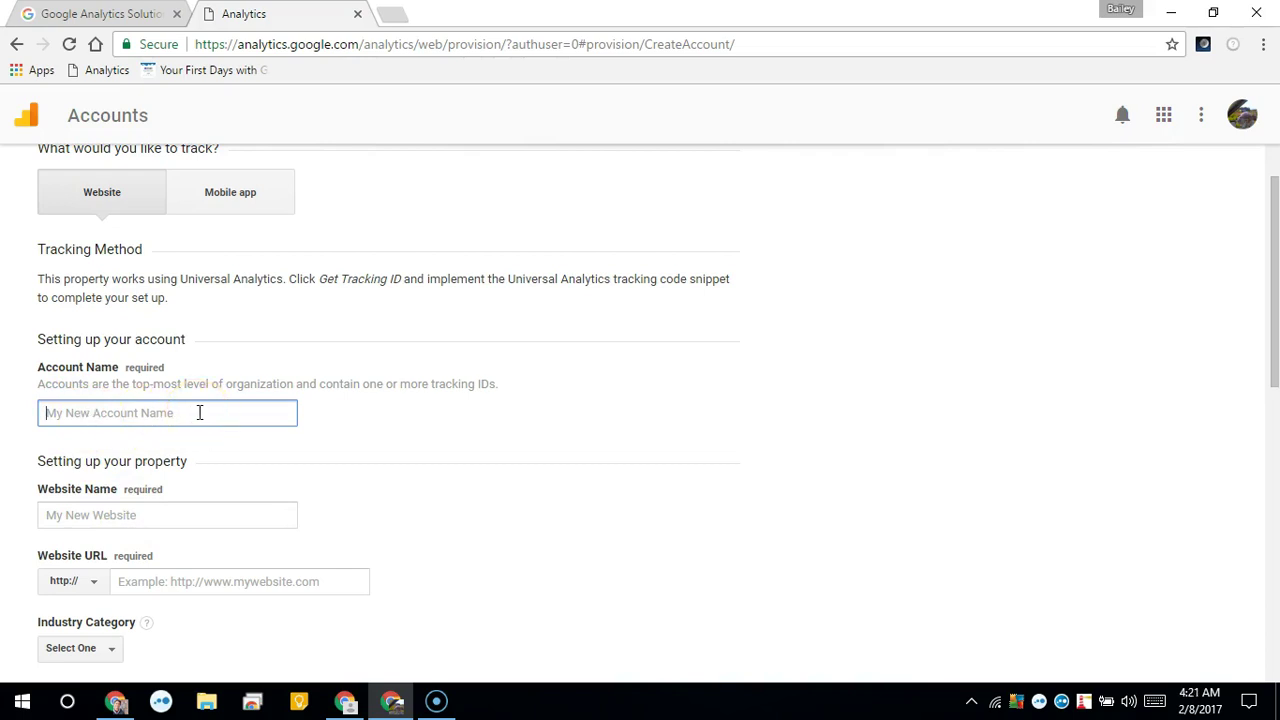
{"action": "type", "text": "SaskTech Servers Training"}
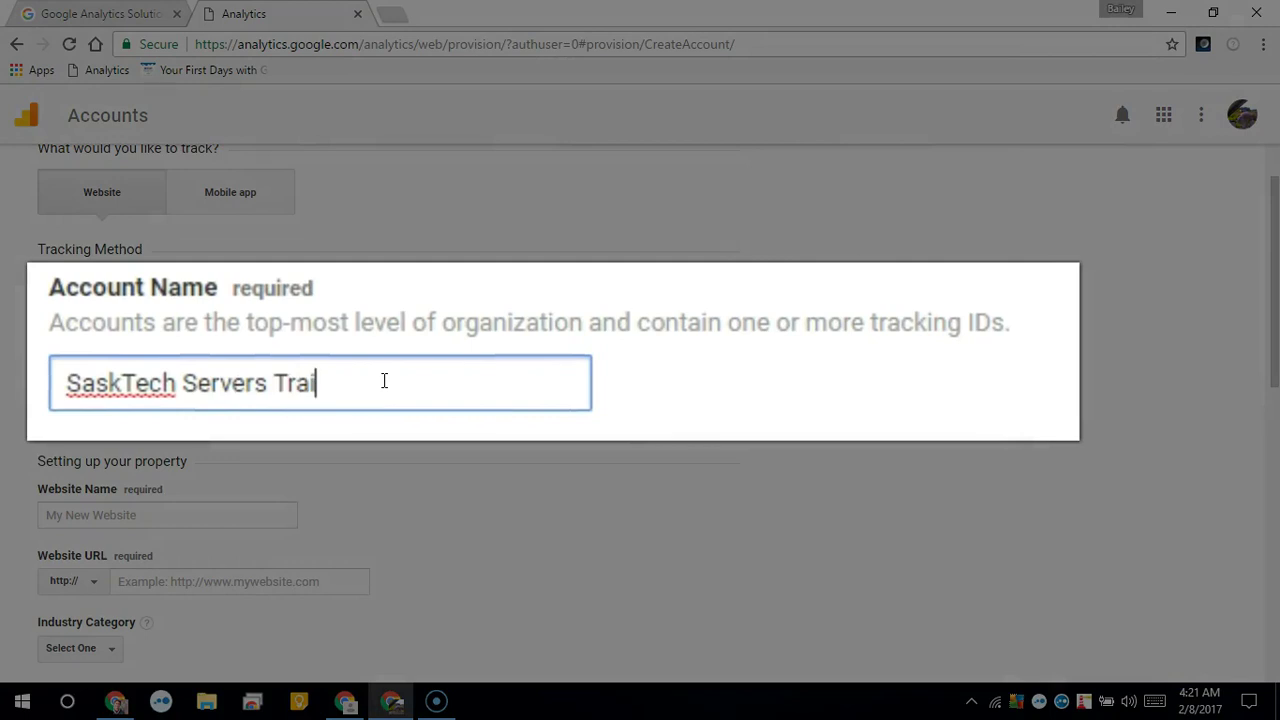
Enter Bailey's Journey as the website name of the property.
{"action": "key", "text": "Tab"}
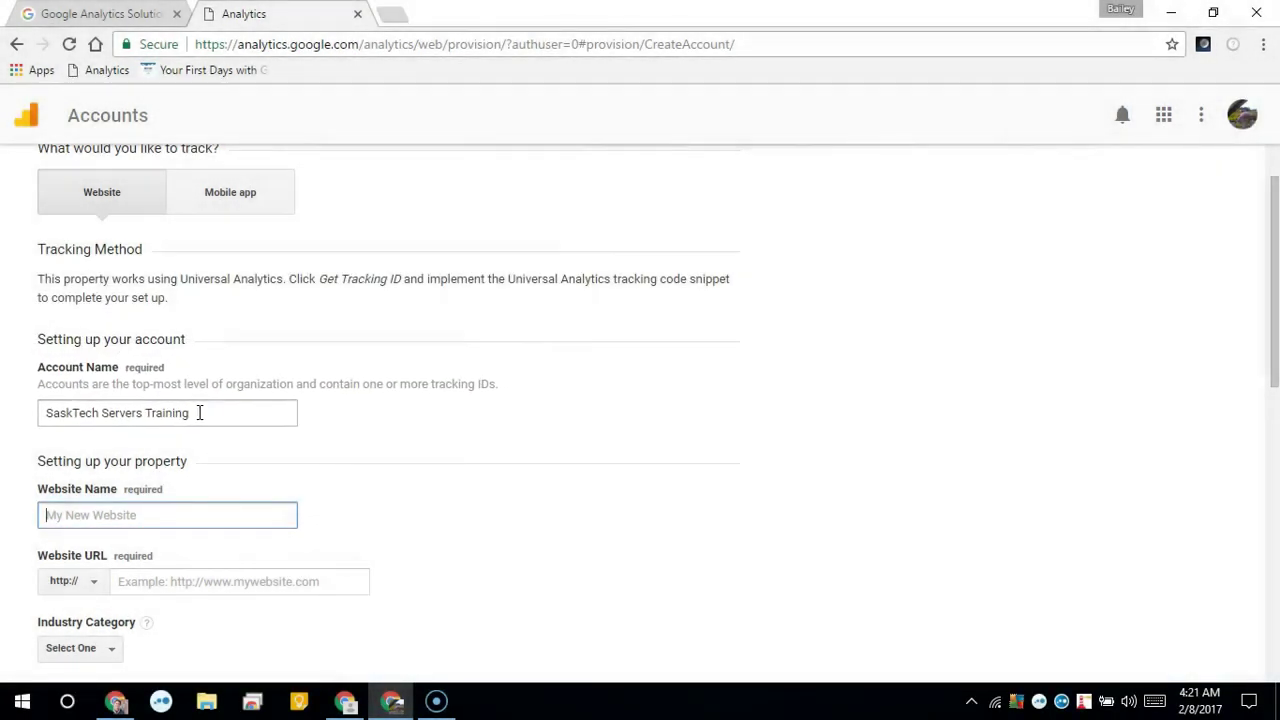
{"action": "left_click", "coordinate": [147, 512]}
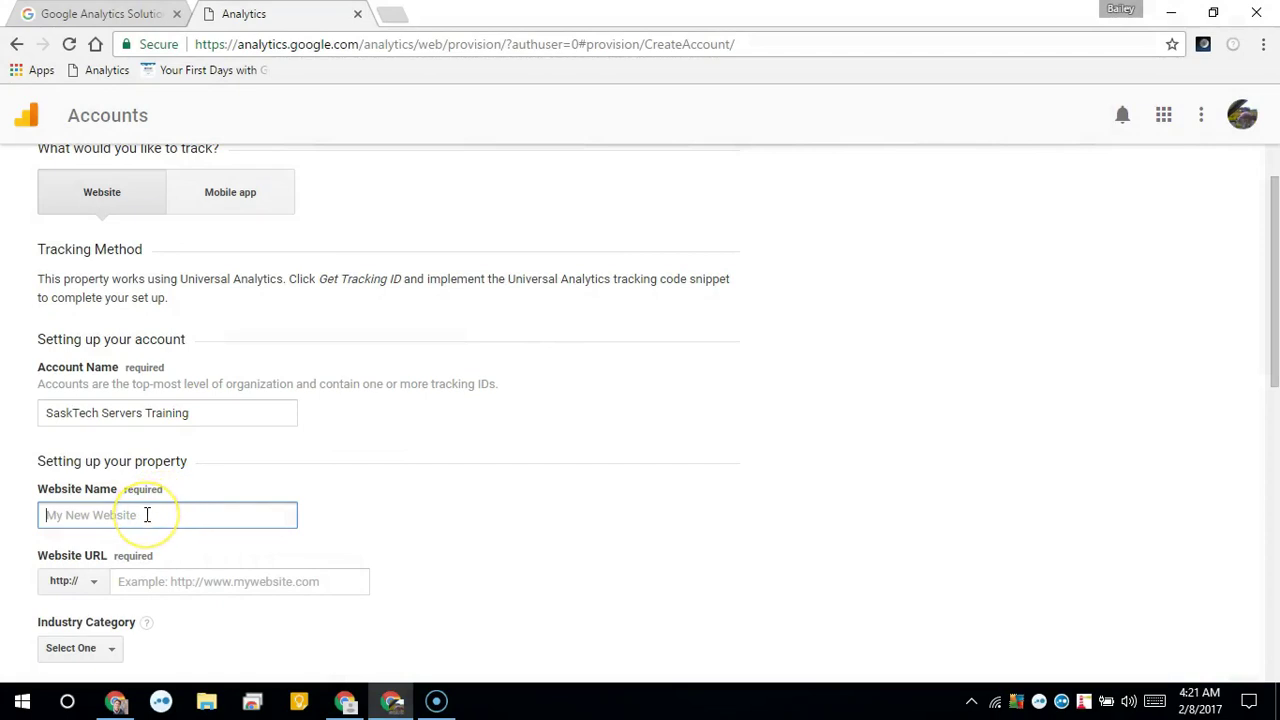
{"action": "scroll", "coordinate": [147, 514], "scroll_direction": "down", "scroll_amount": 4}
{"action": "scroll", "coordinate": [147, 518], "scroll_direction": "up", "scroll_amount": 4}
{"action": "left_click_drag", "start_coordinate": [1275, 330], "coordinate": [1274, 370]}
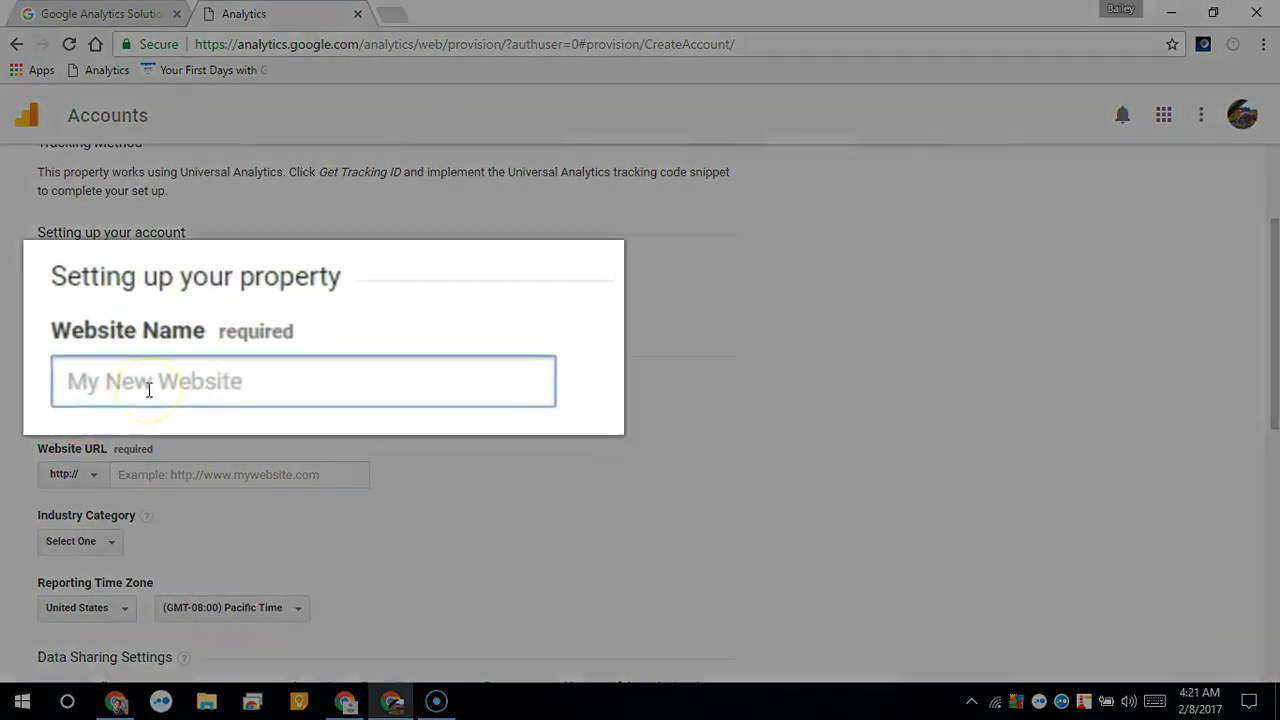
{"action": "type", "text": "Bailey's Jour"}
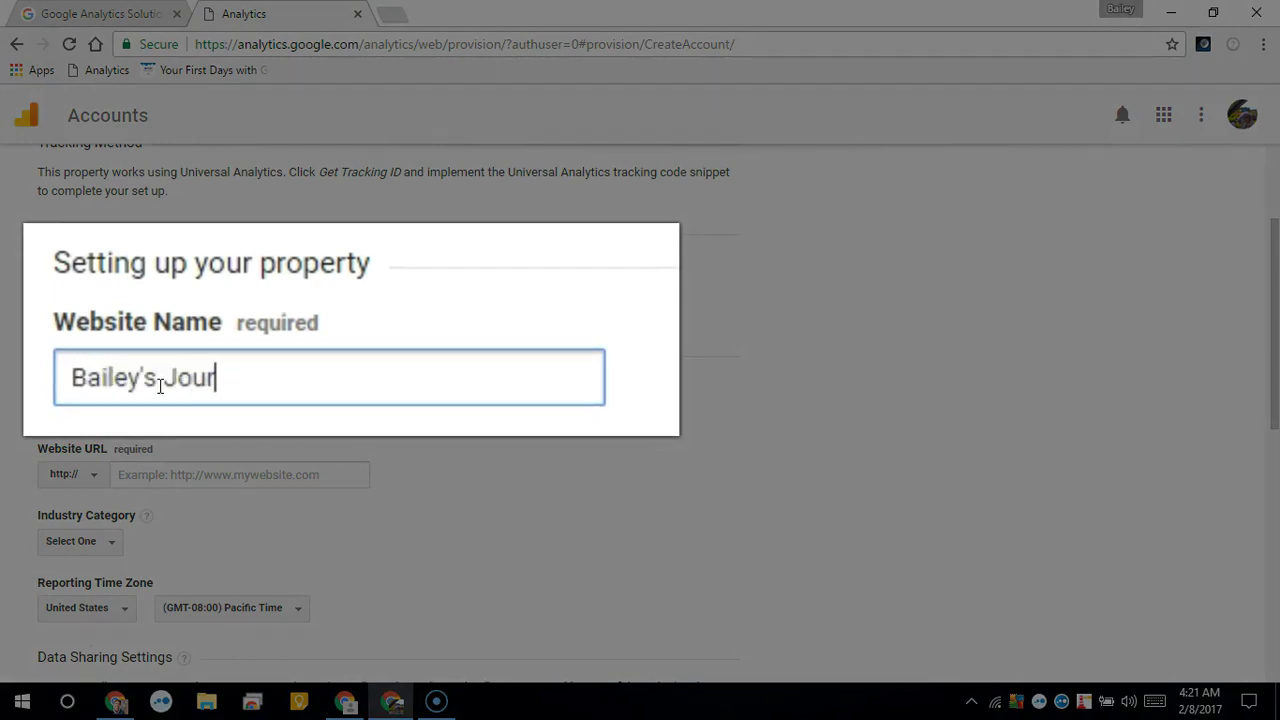
{"action": "type", "text": "ney"}
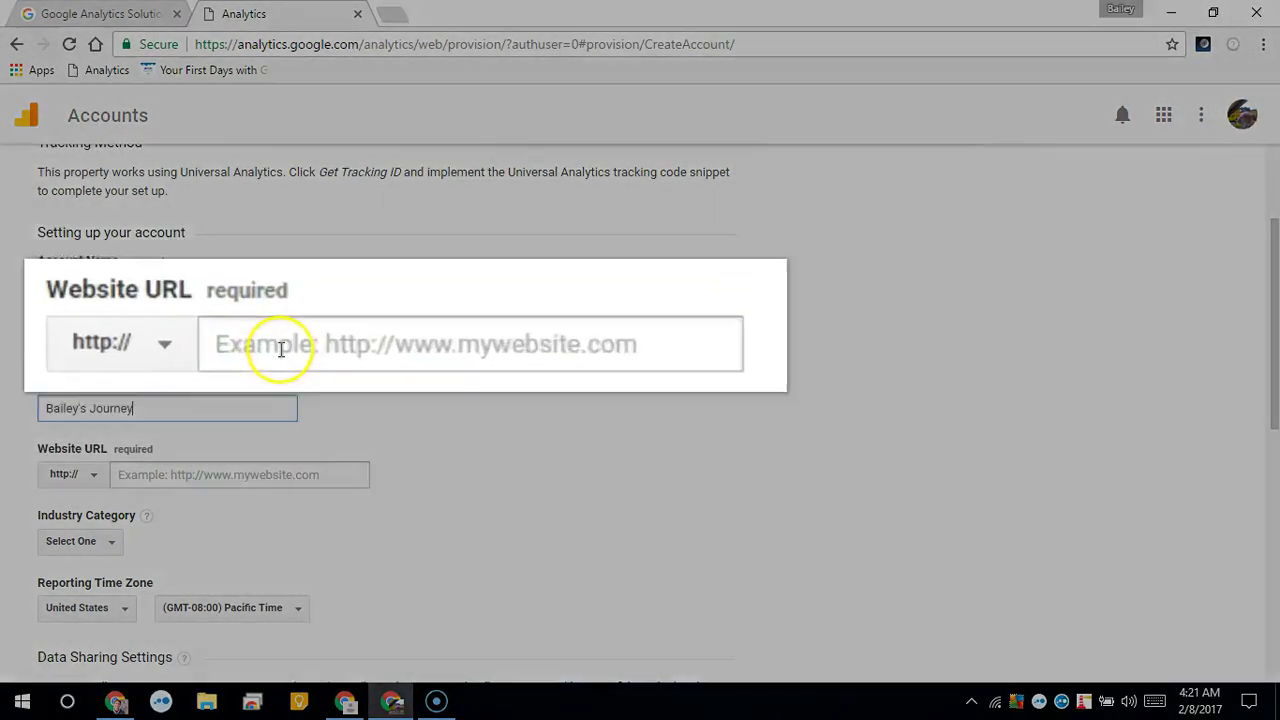
{"action": "left_click", "coordinate": [160, 480]}
{"action": "type", "text": "baileysjourney.ca"}
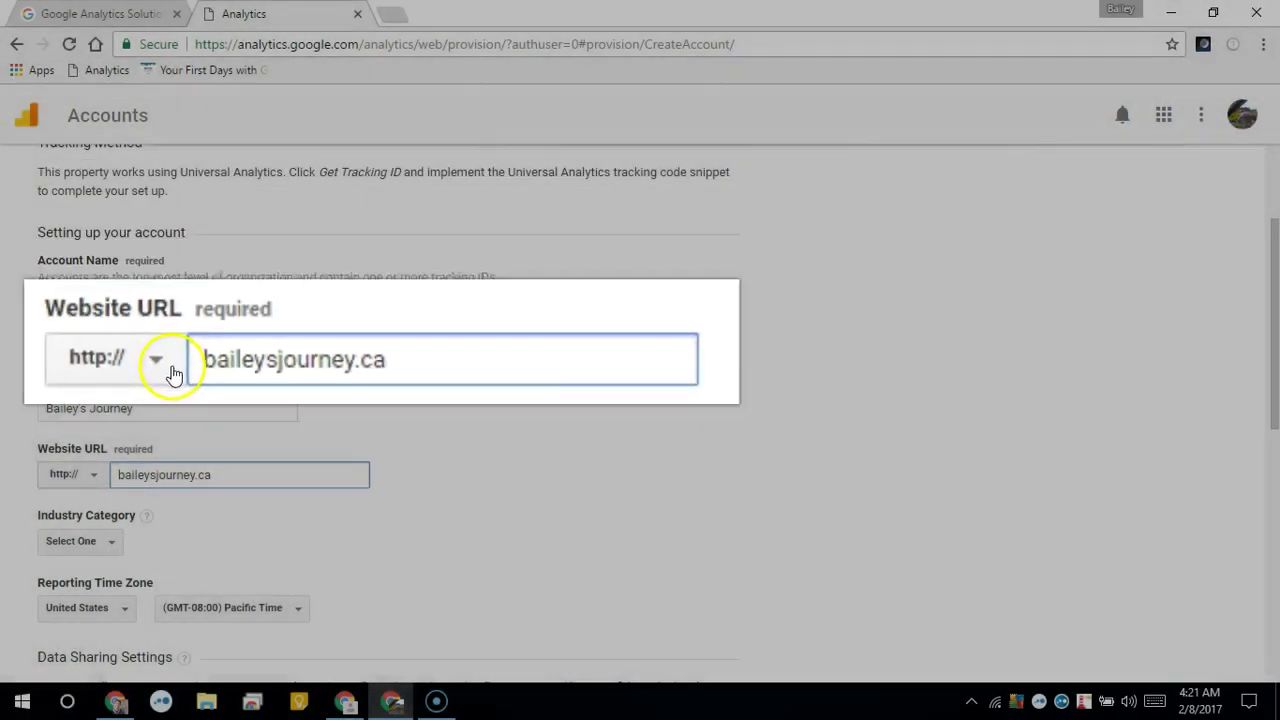
{"action": "left_click", "coordinate": [100, 483]}
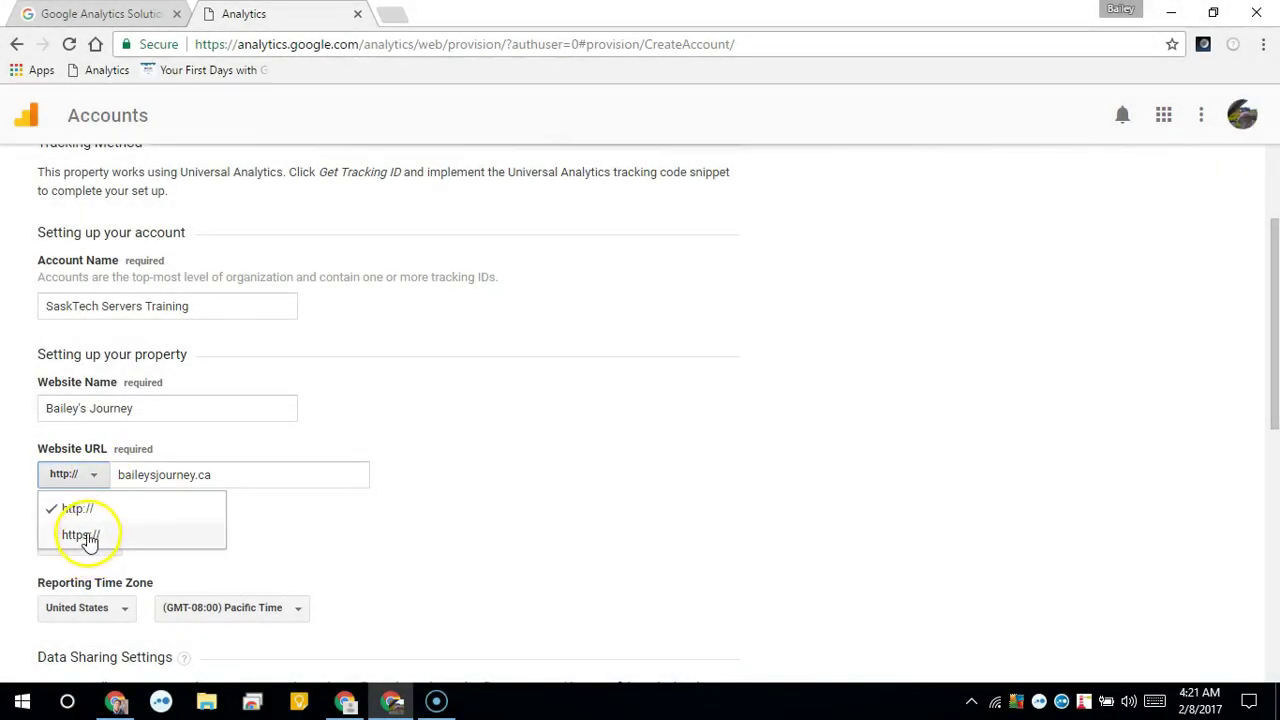
{"action": "left_click", "coordinate": [241, 480]}
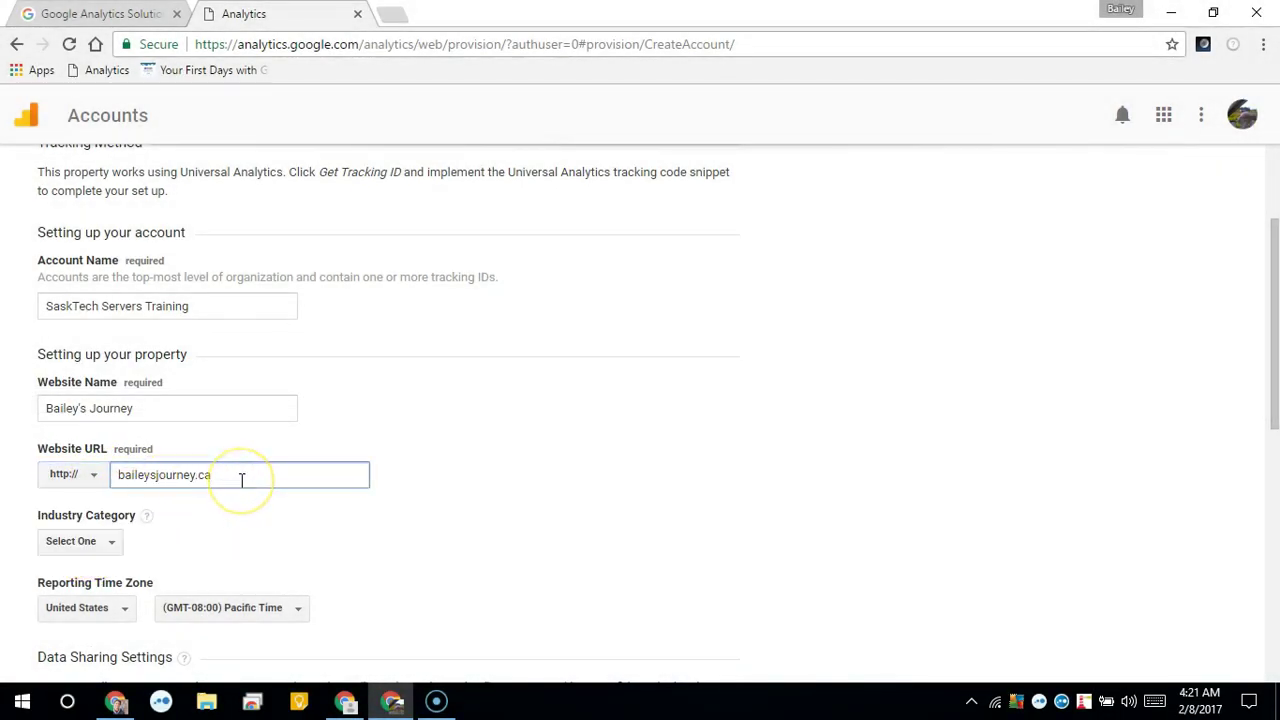
Set the property's industry category to Pets and Animals.
{"action": "left_click", "coordinate": [107, 545]}
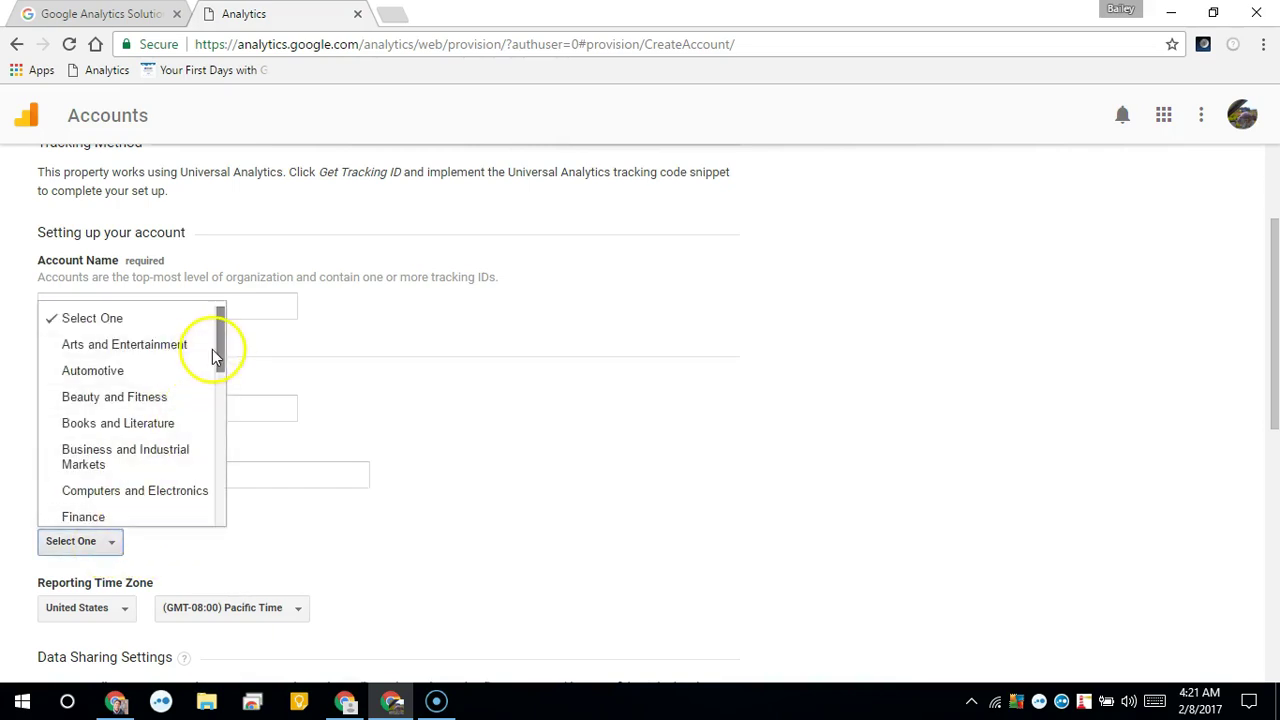
{"action": "left_click_drag", "start_coordinate": [222, 350], "coordinate": [220, 466]}
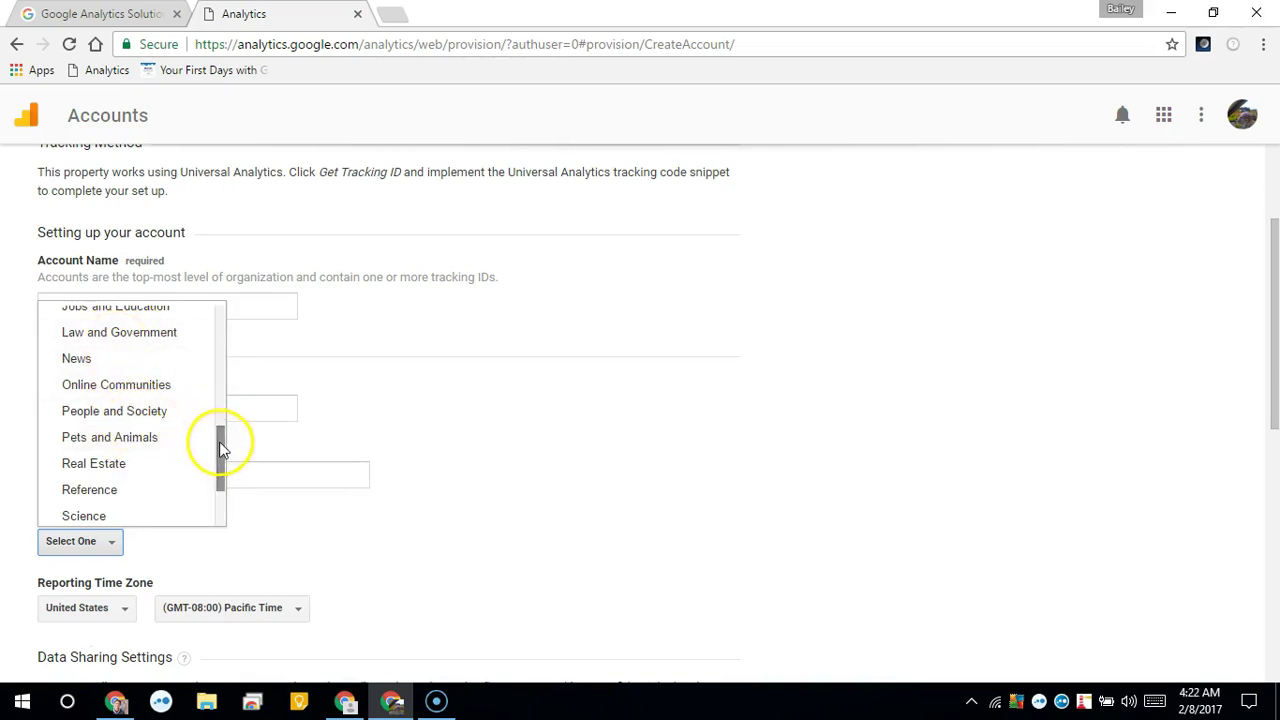
{"action": "scroll", "coordinate": [220, 450], "scroll_direction": "down", "scroll_amount": 1}
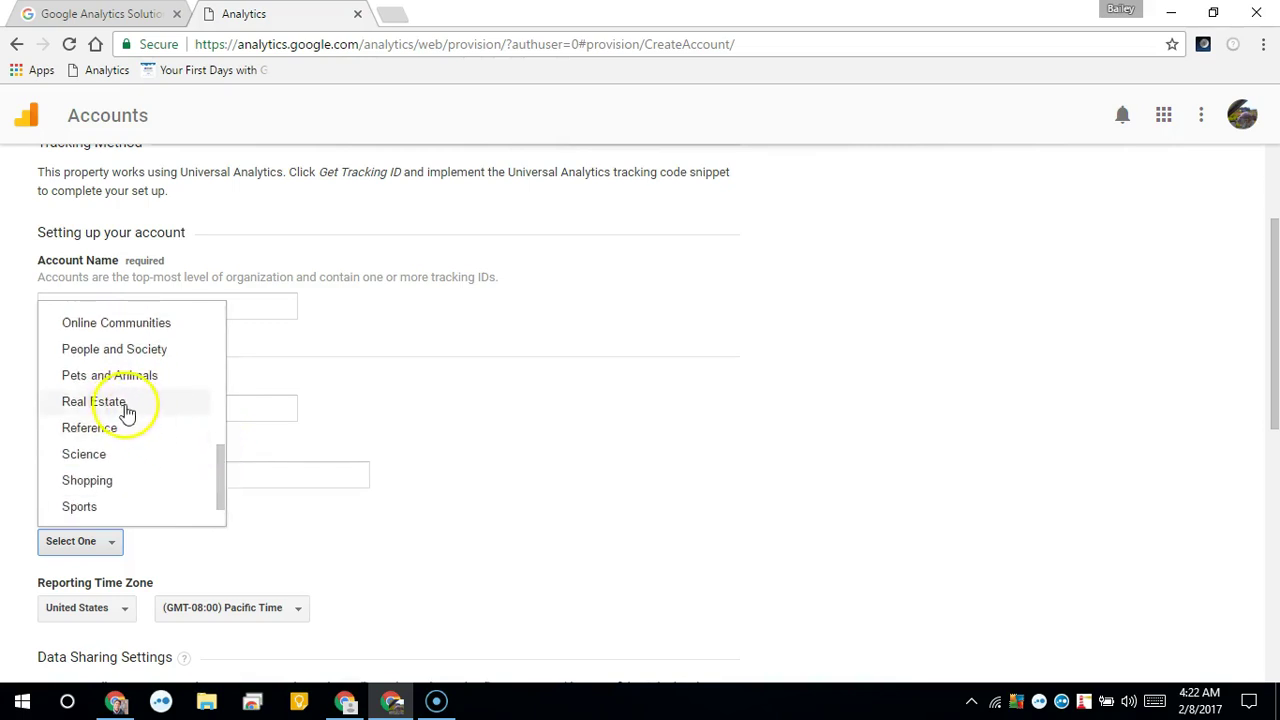
{"action": "left_click", "coordinate": [134, 379]}
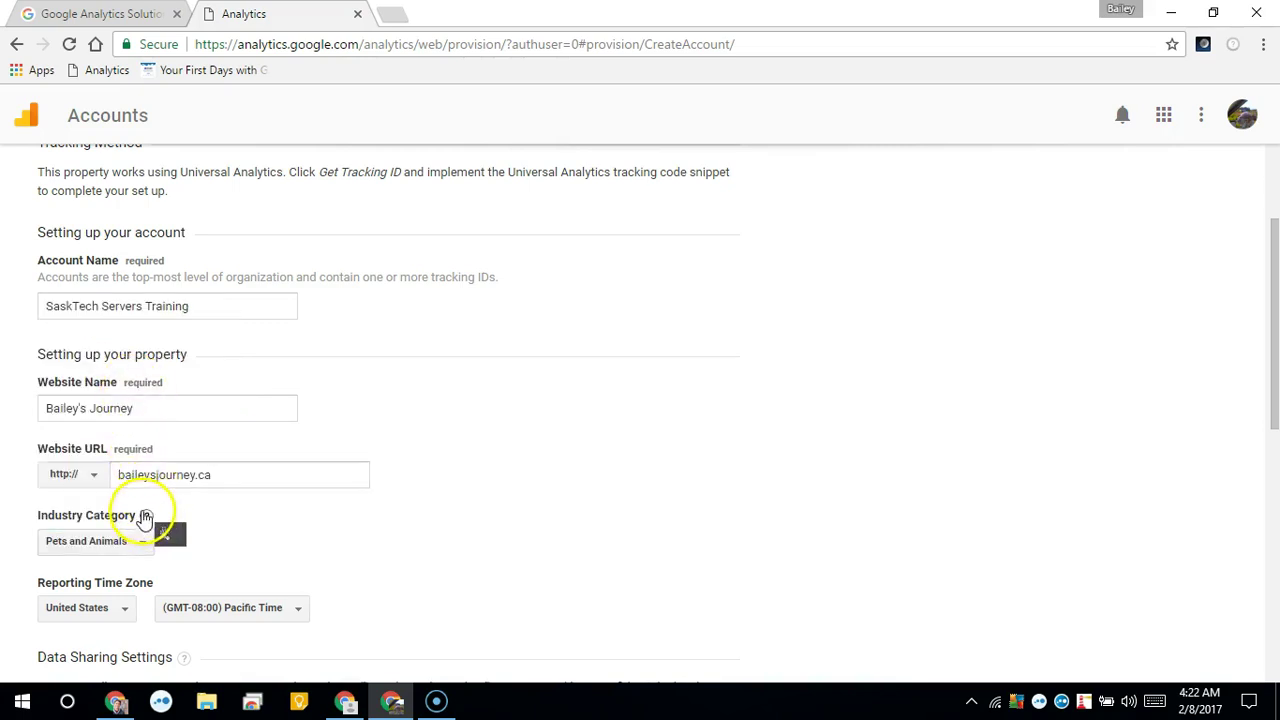
Set the United States reporting time zone to (GMT-06:00) Central Time.
{"action": "left_click_drag", "start_coordinate": [1275, 265], "coordinate": [1272, 368]}
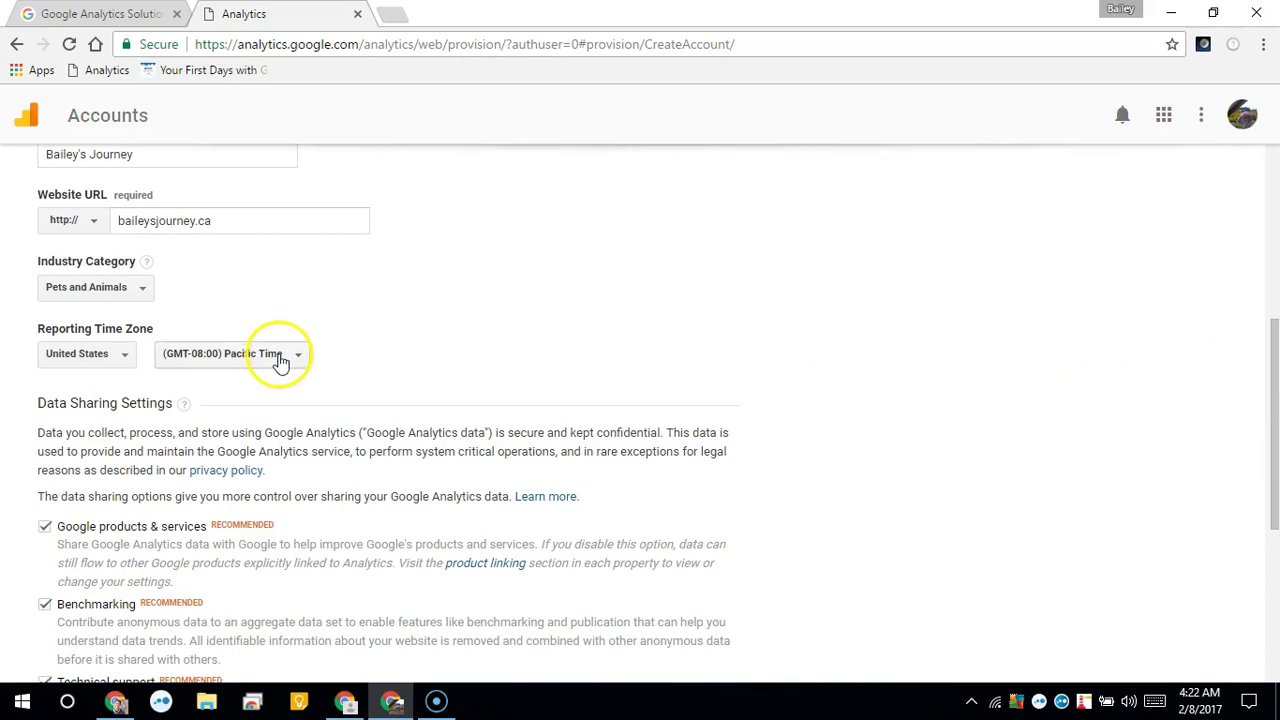
{"action": "left_click", "coordinate": [281, 363]}
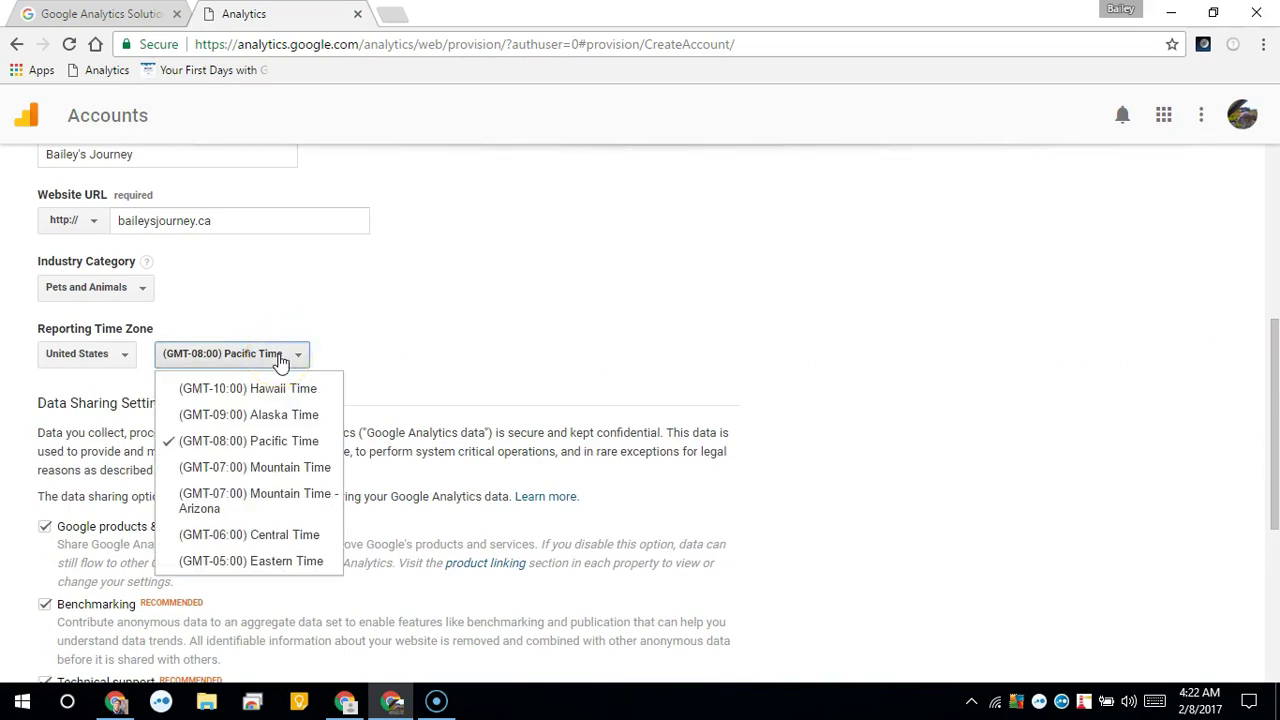
{"action": "left_click", "coordinate": [281, 536]}
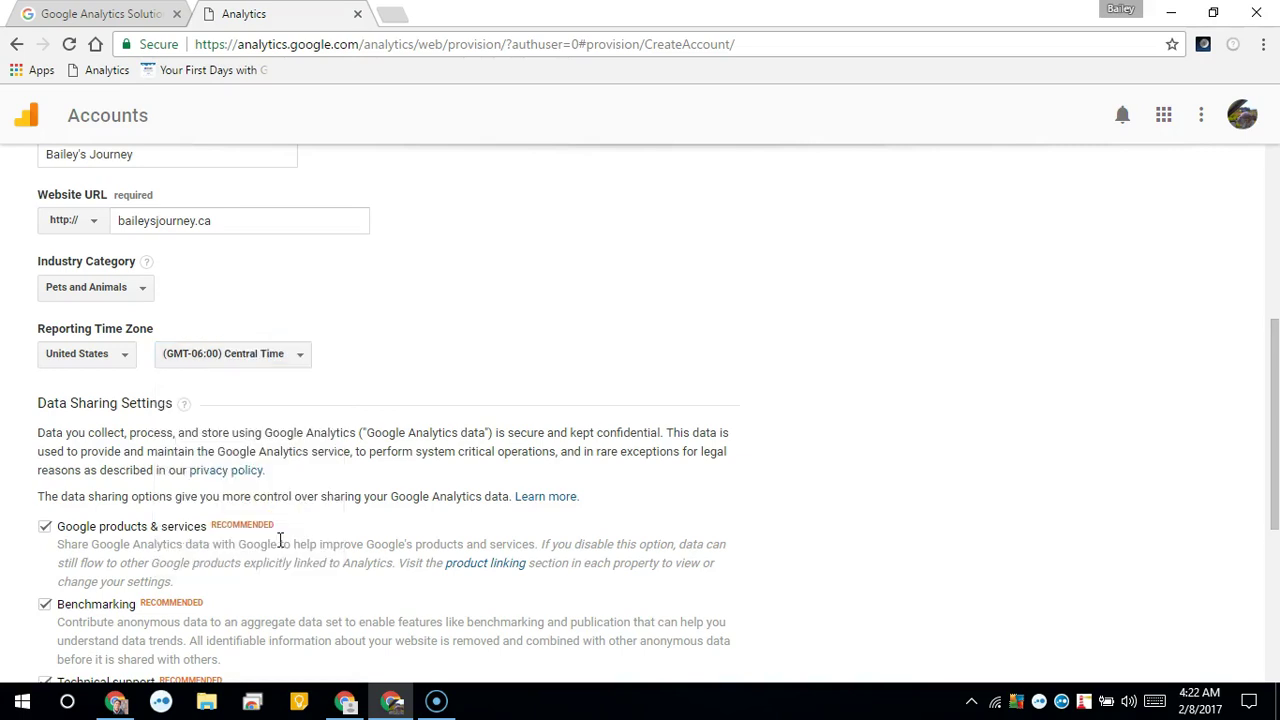
Change the reporting country to Canada and its time zone to (GMT-06:00) Central Time - Regina.
{"action": "left_click", "coordinate": [117, 365]}
{"action": "left_click", "coordinate": [114, 388]}
{"action": "type", "text": "canad"}
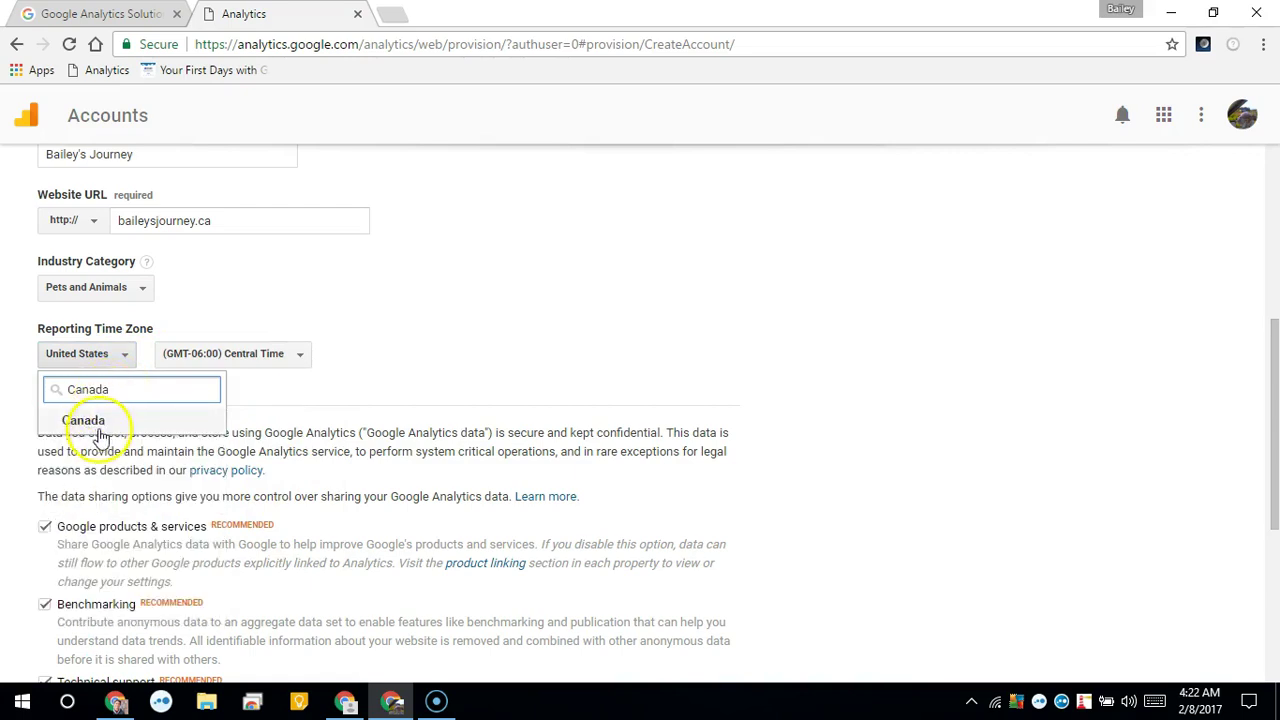
{"action": "left_click", "coordinate": [83, 420]}
{"action": "left_click", "coordinate": [270, 358]}
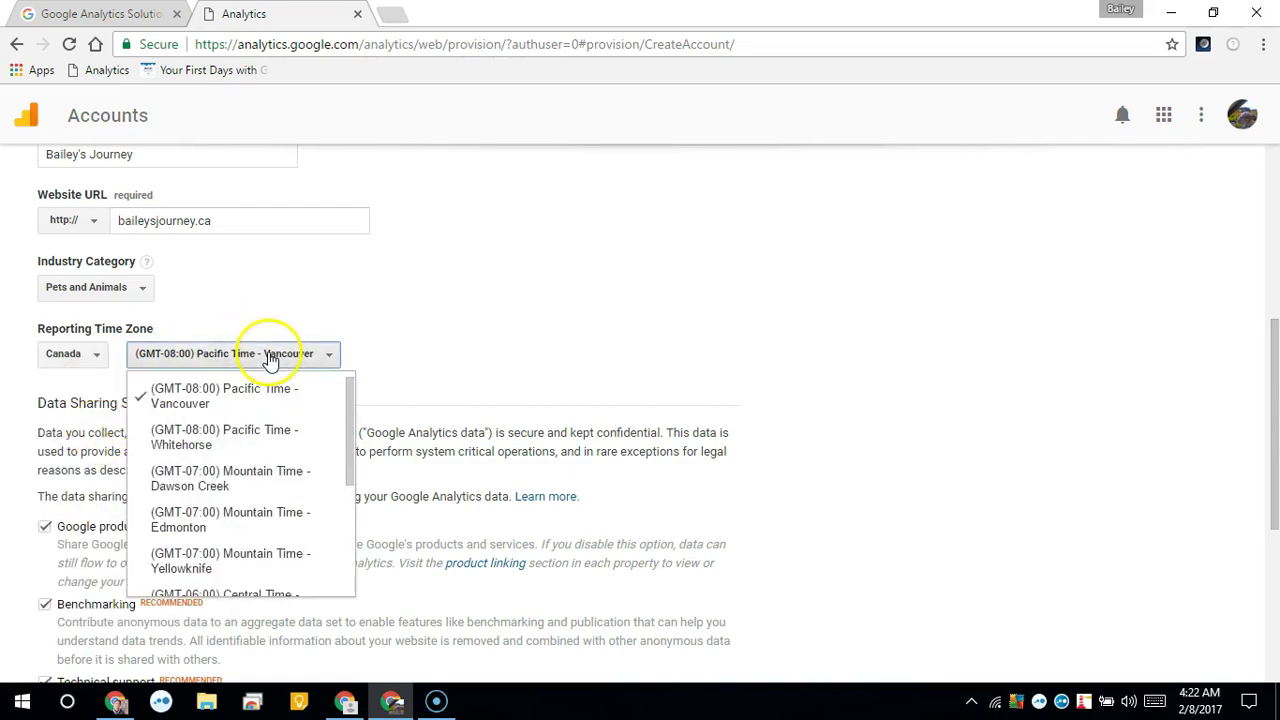
{"action": "left_click_drag", "start_coordinate": [349, 429], "coordinate": [349, 503]}
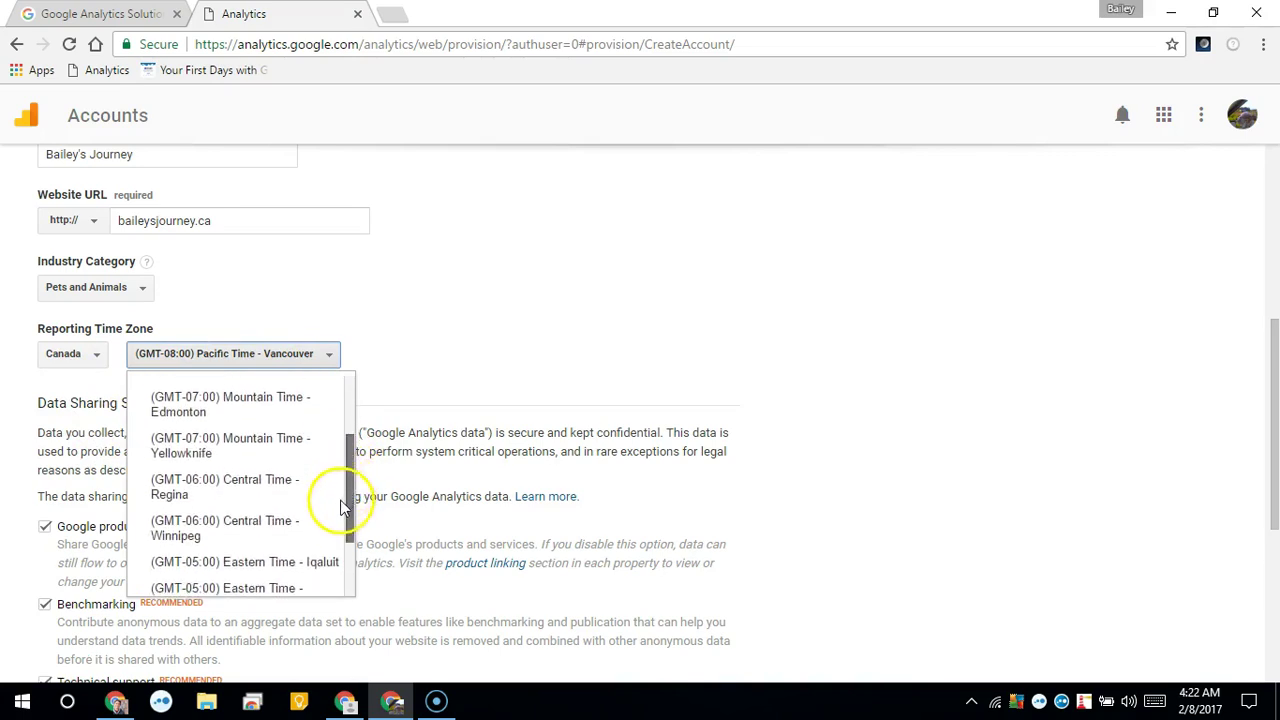
{"action": "left_click", "coordinate": [234, 490]}
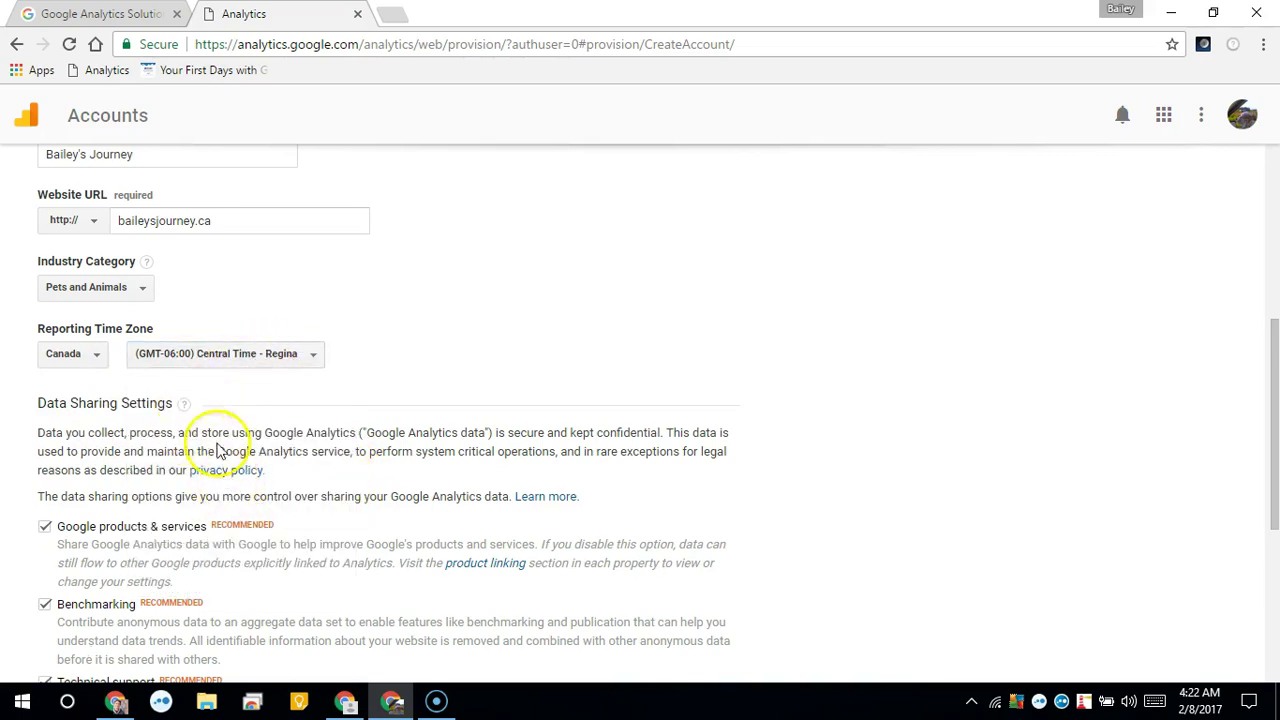
Turn off all four data sharing options: Google products & services, Benchmarking, Technical support and Account specialists.
{"action": "left_click_drag", "start_coordinate": [1270, 328], "coordinate": [1274, 448]}
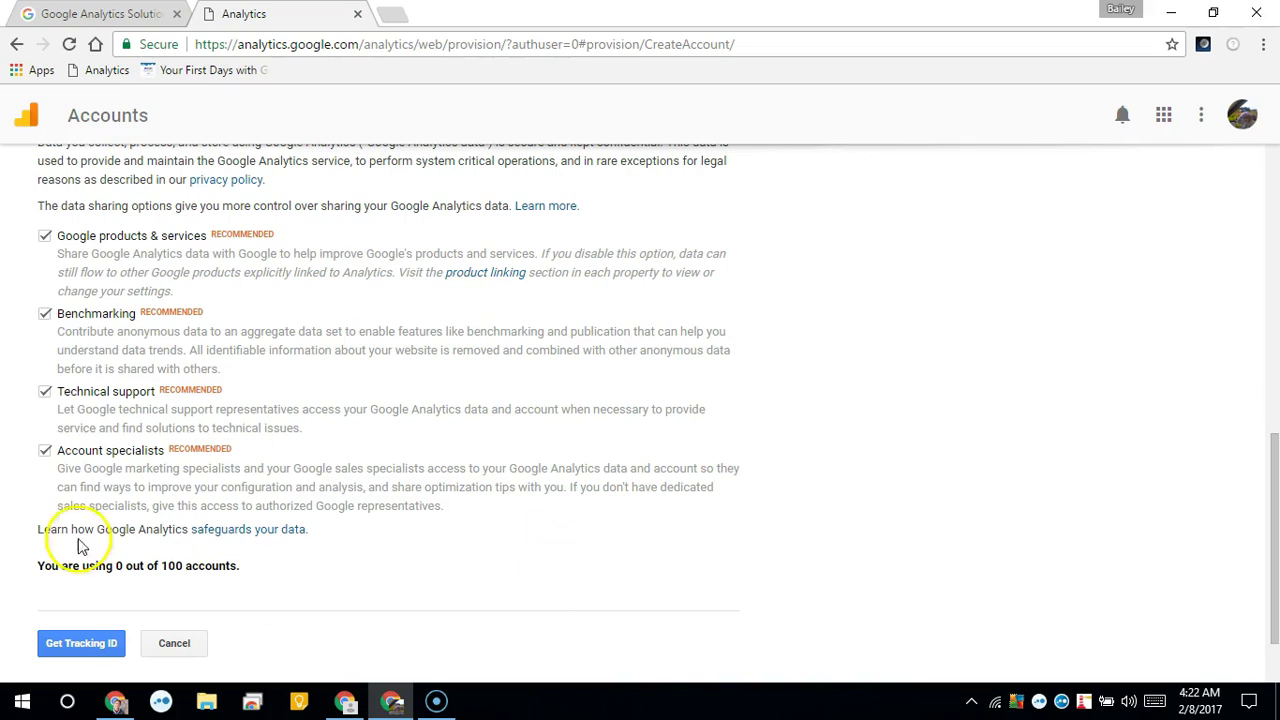
{"action": "left_click", "coordinate": [45, 236]}
{"action": "left_click", "coordinate": [45, 314]}
{"action": "left_click", "coordinate": [45, 391]}
{"action": "left_click", "coordinate": [45, 451]}
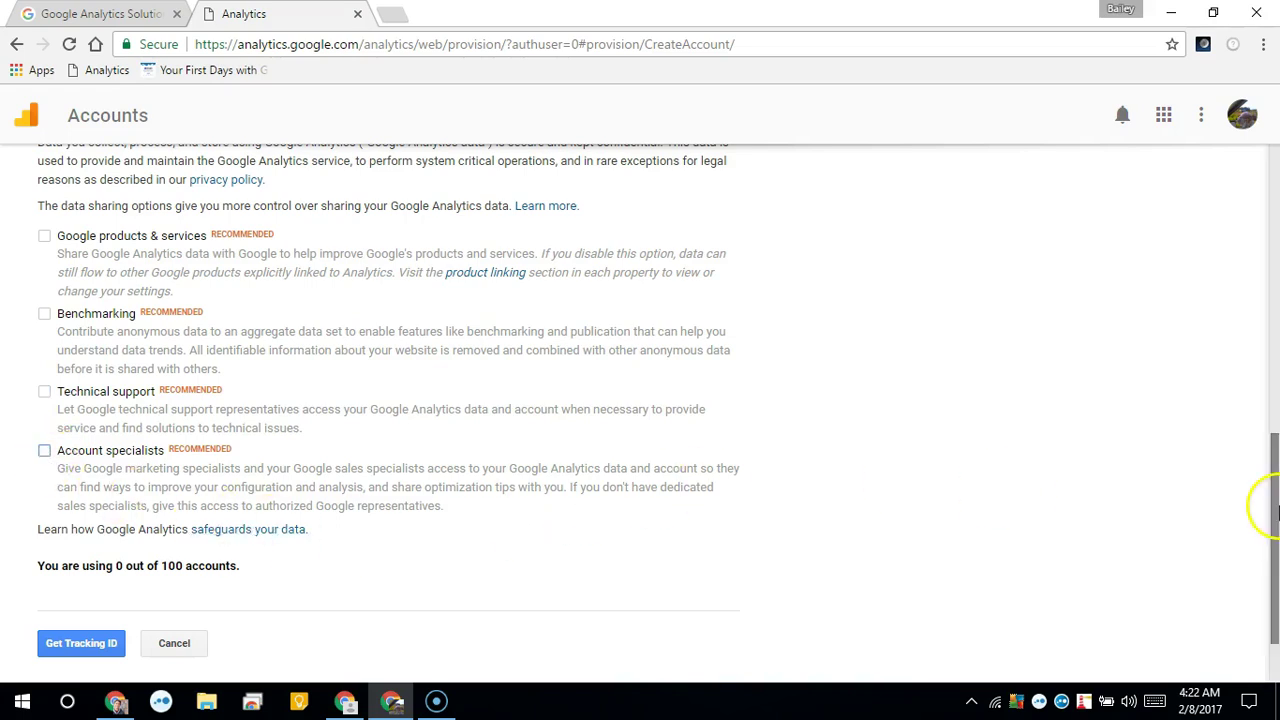
Request the tracking ID and choose Canada as the country for the terms of service agreement.
{"action": "left_click_drag", "start_coordinate": [1274, 503], "coordinate": [1268, 540]}
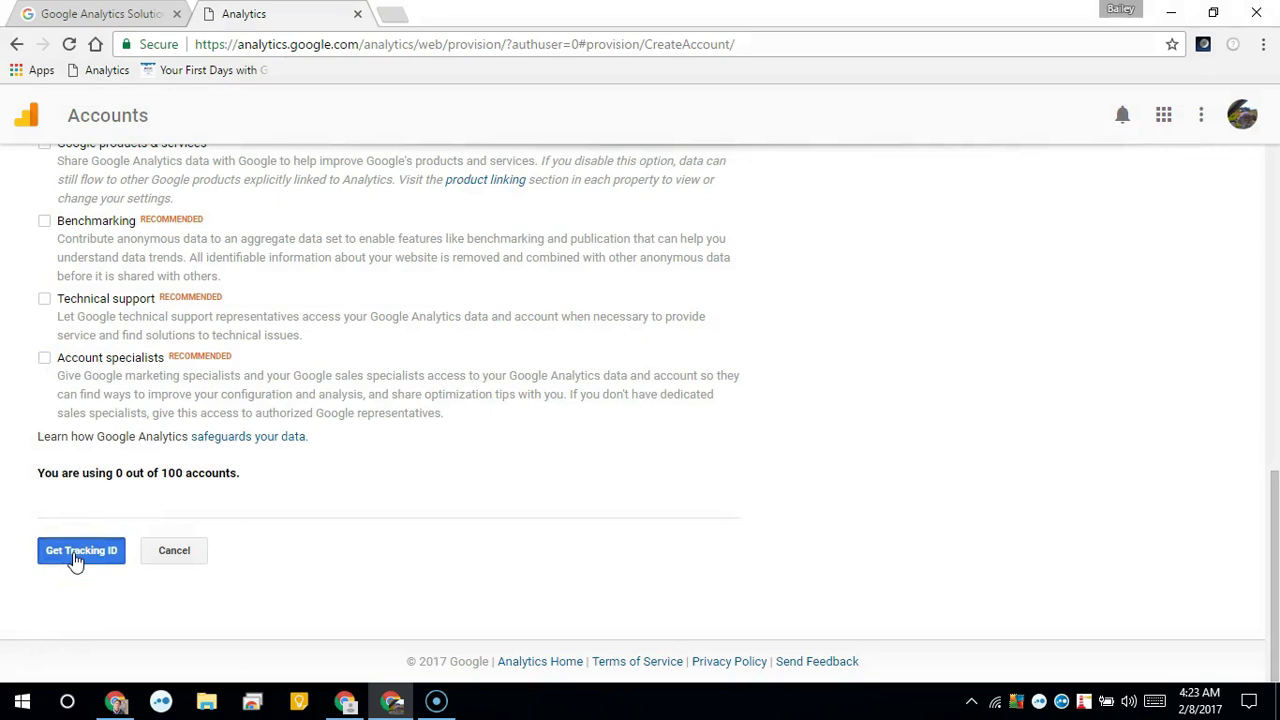
{"action": "left_click", "coordinate": [75, 558]}
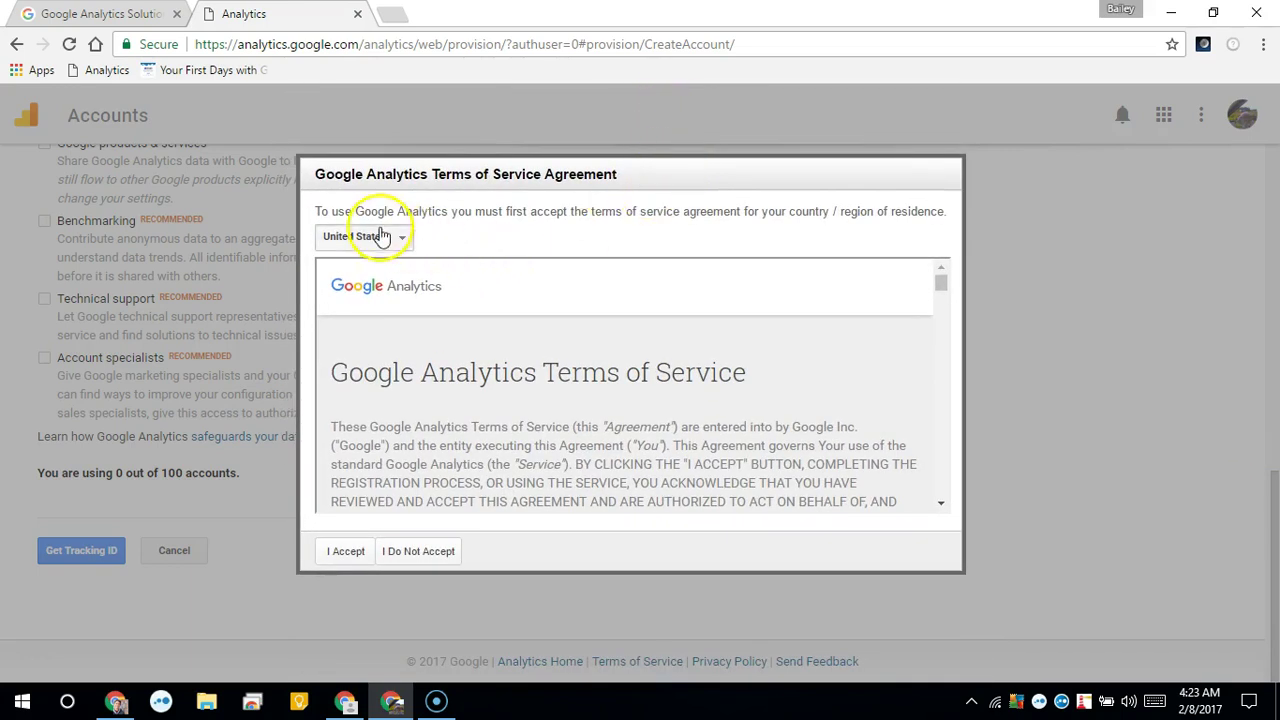
{"action": "left_click", "coordinate": [381, 236]}
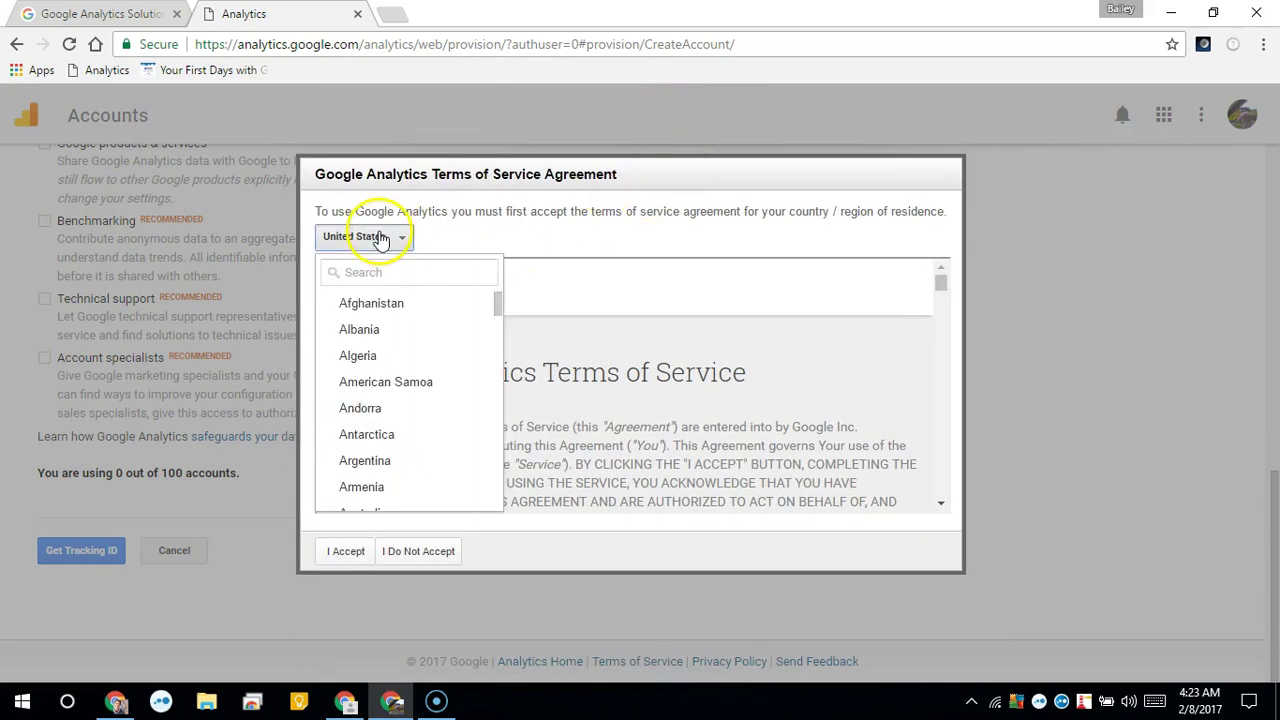
{"action": "type", "text": "ca"}
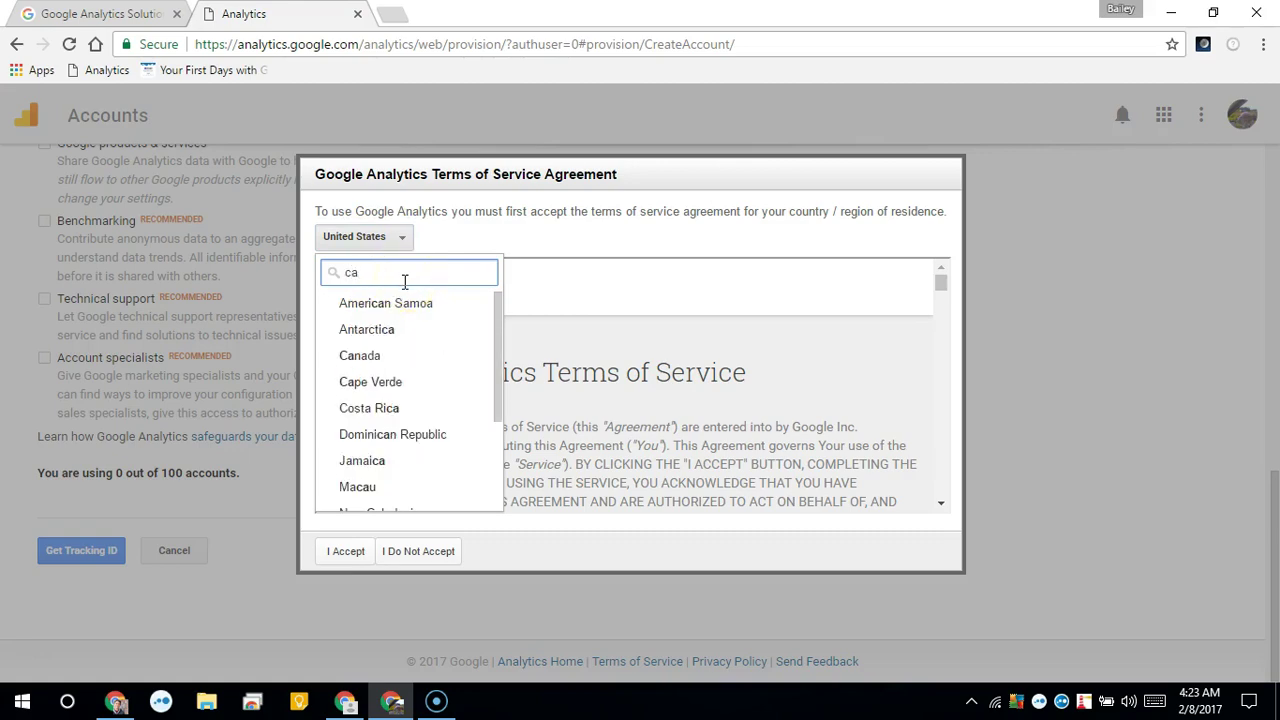
{"action": "left_click", "coordinate": [385, 356]}
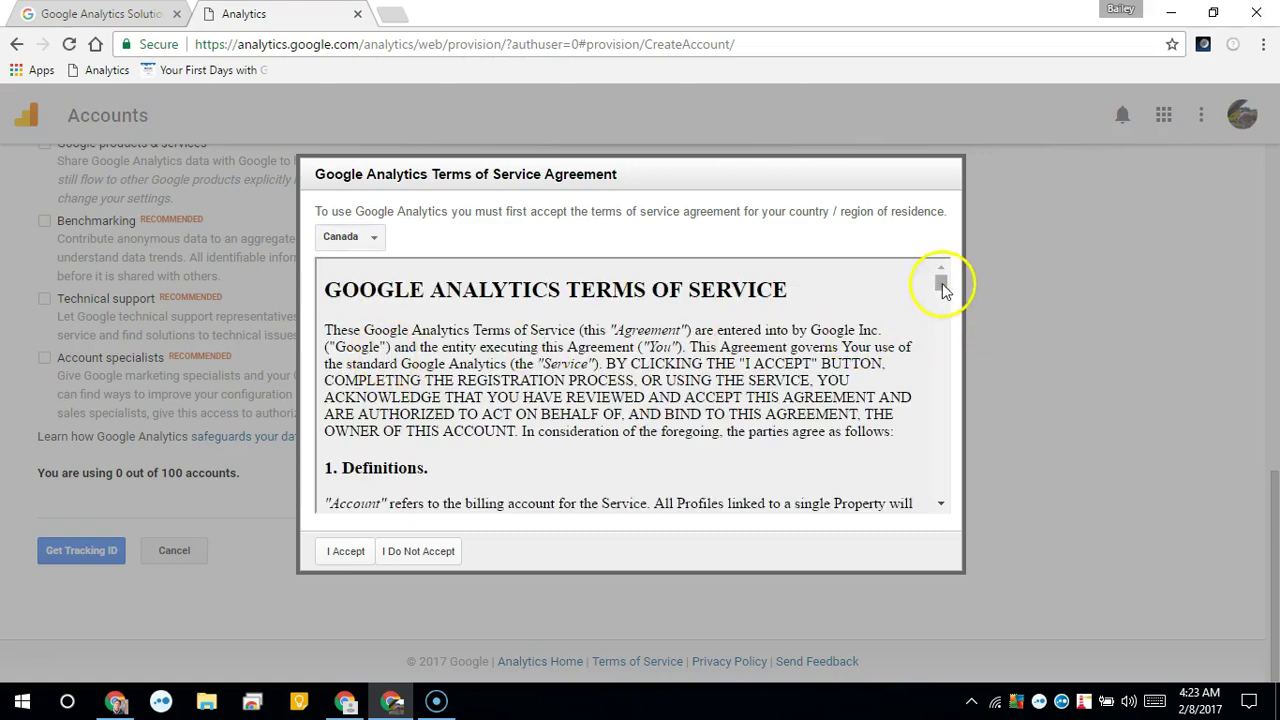
Go through the Canadian terms of service to the end and accept them.
{"action": "left_click_drag", "start_coordinate": [941, 281], "coordinate": [940, 342]}
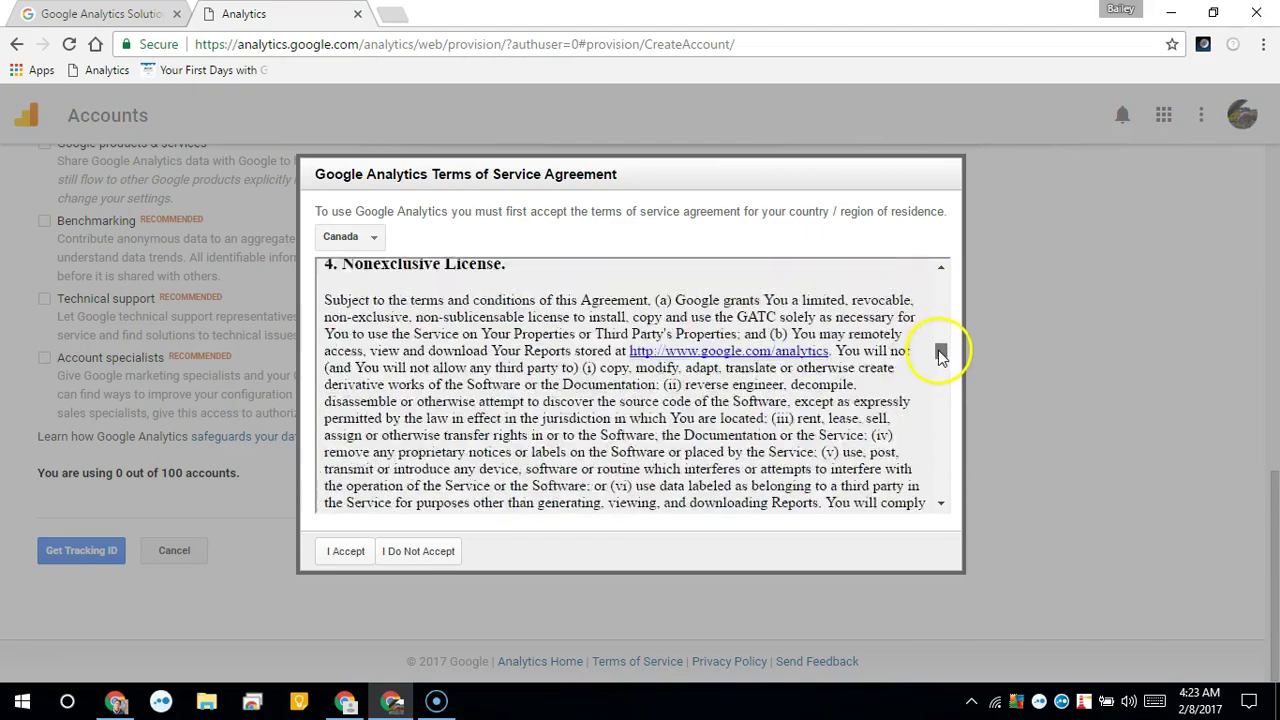
{"action": "left_click_drag", "start_coordinate": [940, 355], "coordinate": [966, 491]}
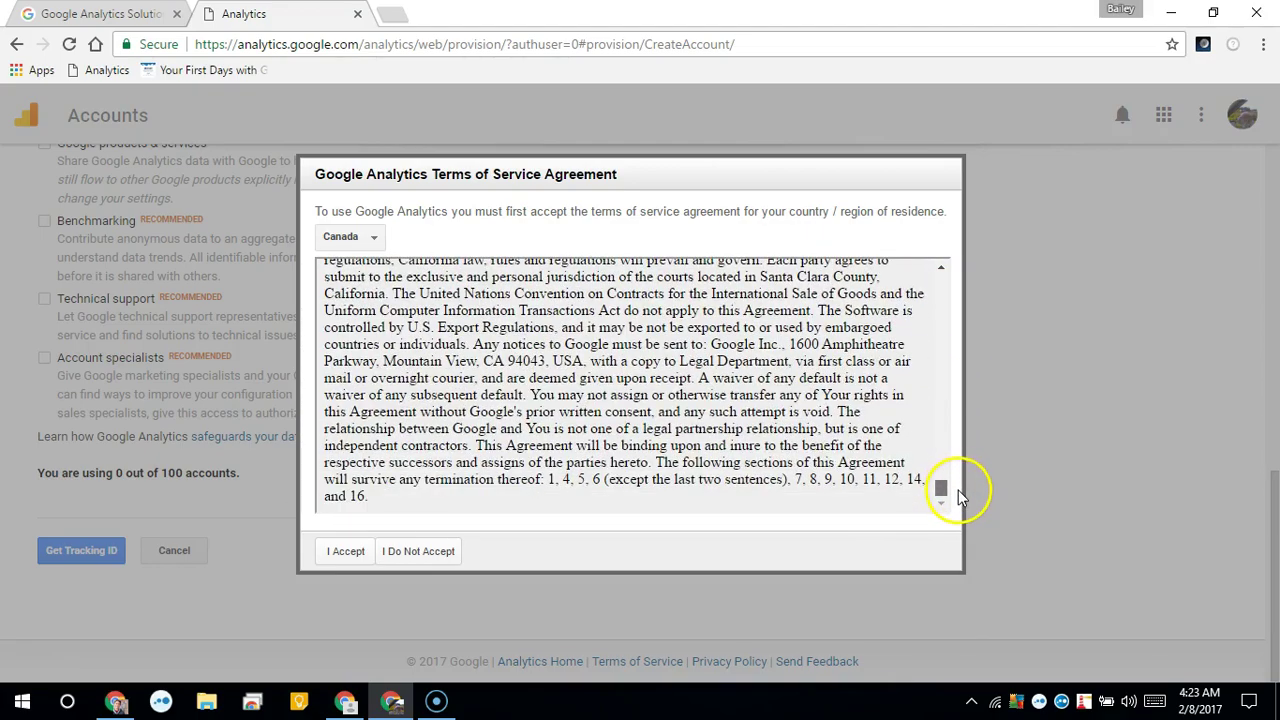
{"action": "left_click", "coordinate": [352, 556]}
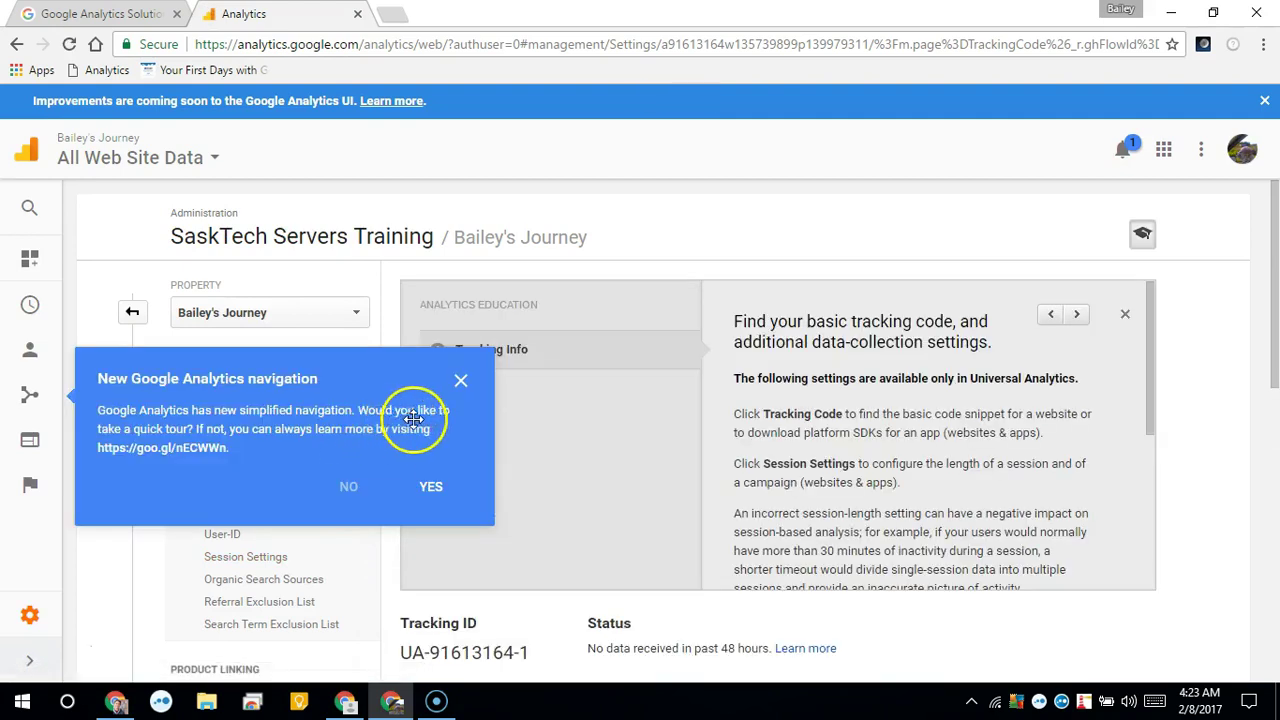
Dismiss the offer of a new navigation tour and select the whole website tracking script for the property.
{"action": "left_click", "coordinate": [460, 384]}
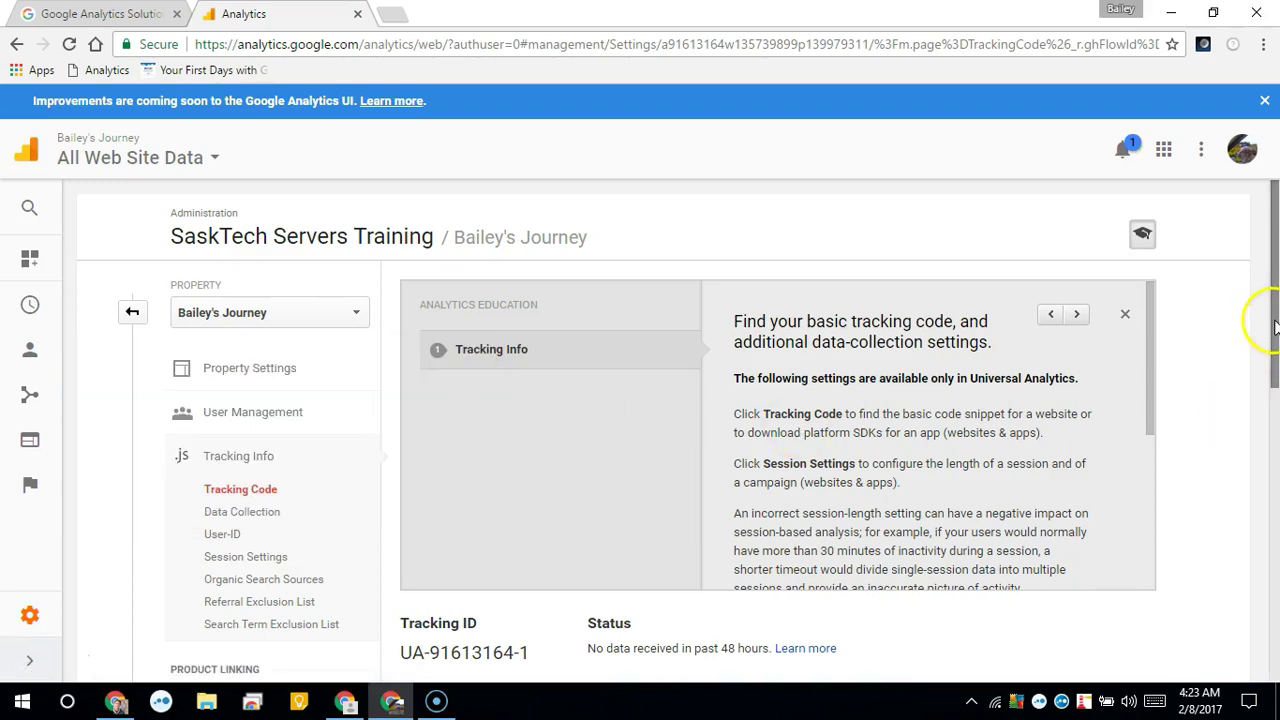
{"action": "left_click_drag", "start_coordinate": [1273, 325], "coordinate": [1273, 460]}
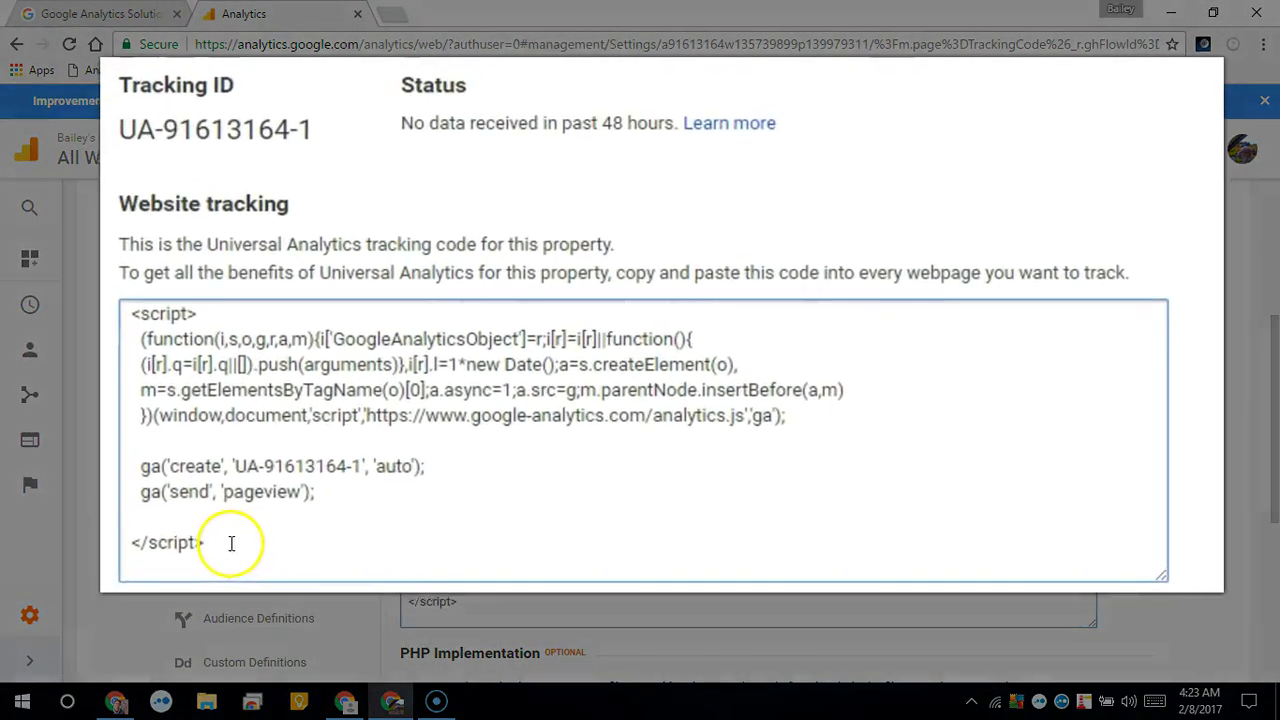
{"action": "left_click_drag", "start_coordinate": [231, 543], "coordinate": [94, 297]}
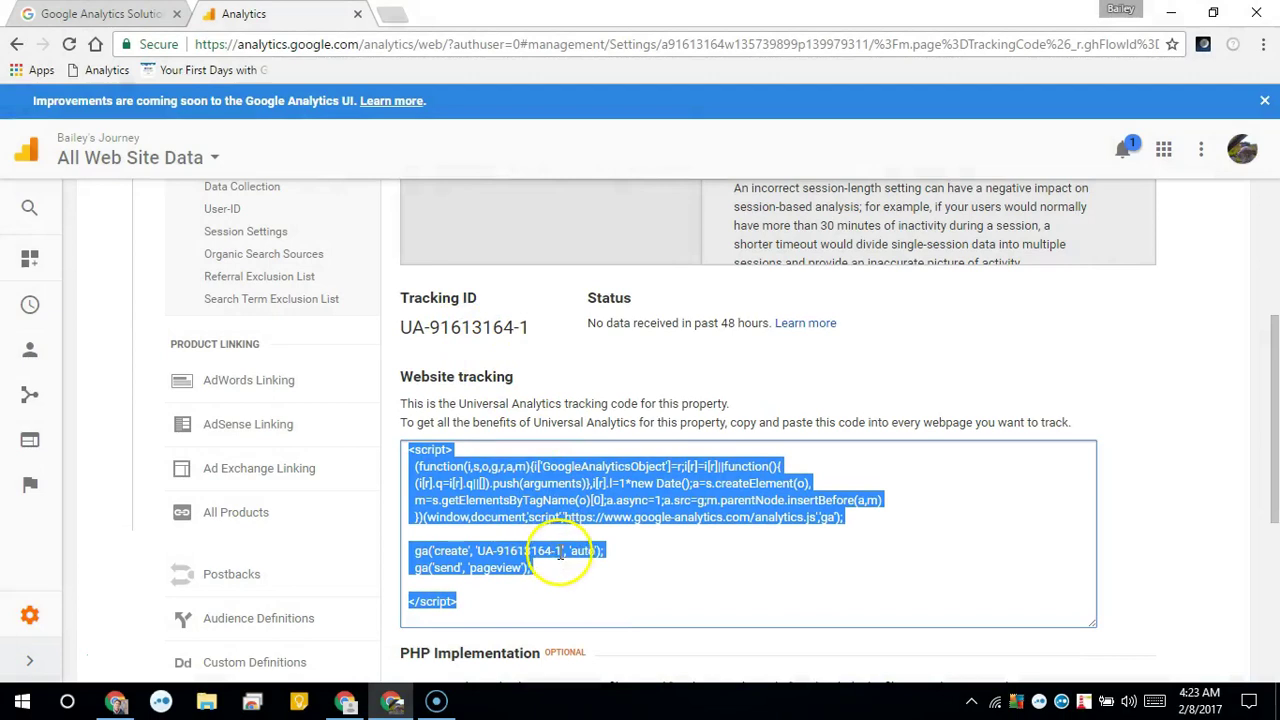
Copy the property's tracking ID from above the website tracking script to the clipboard.
{"action": "left_click", "coordinate": [530, 330]}
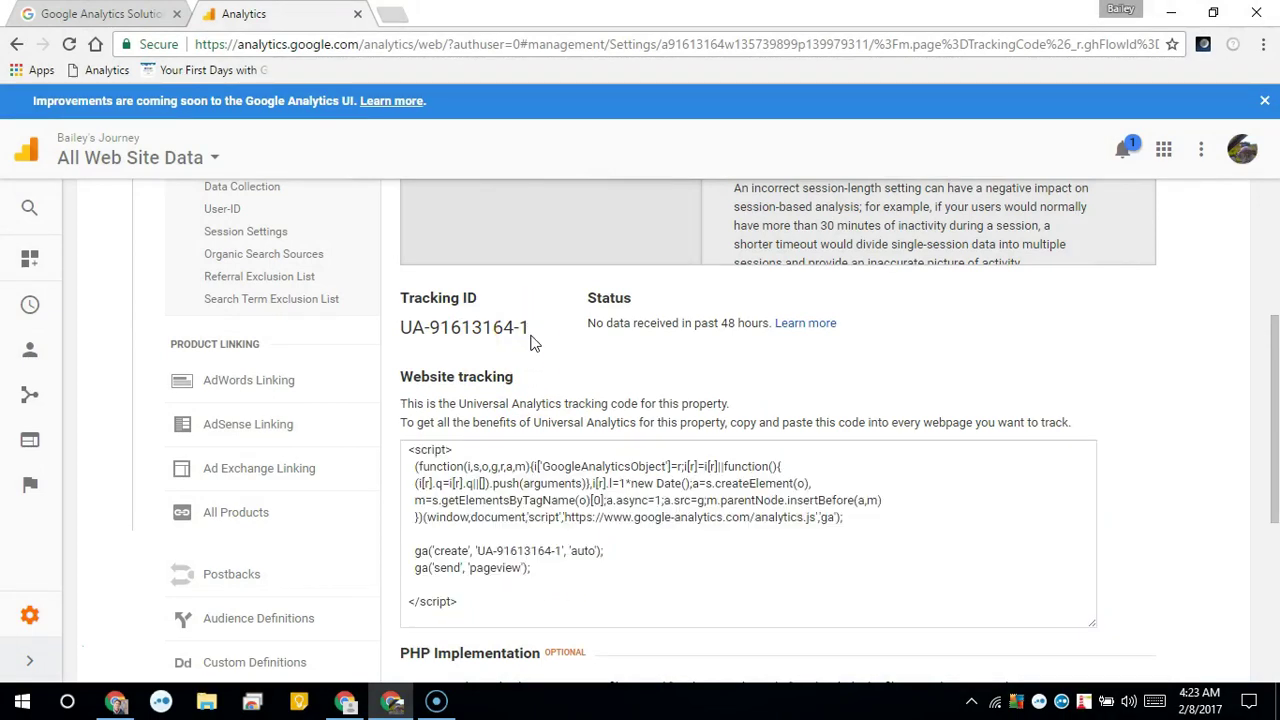
{"action": "left_click_drag", "start_coordinate": [530, 333], "coordinate": [401, 328]}
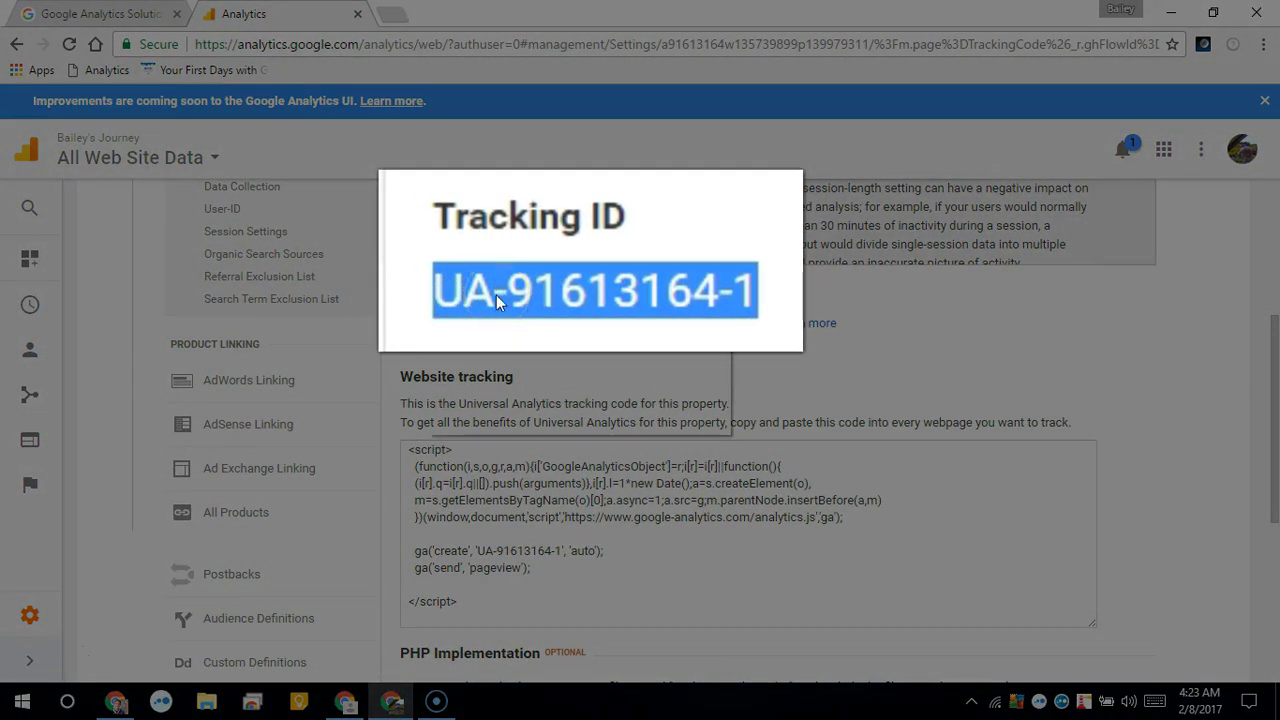
{"action": "right_click", "coordinate": [430, 333]}
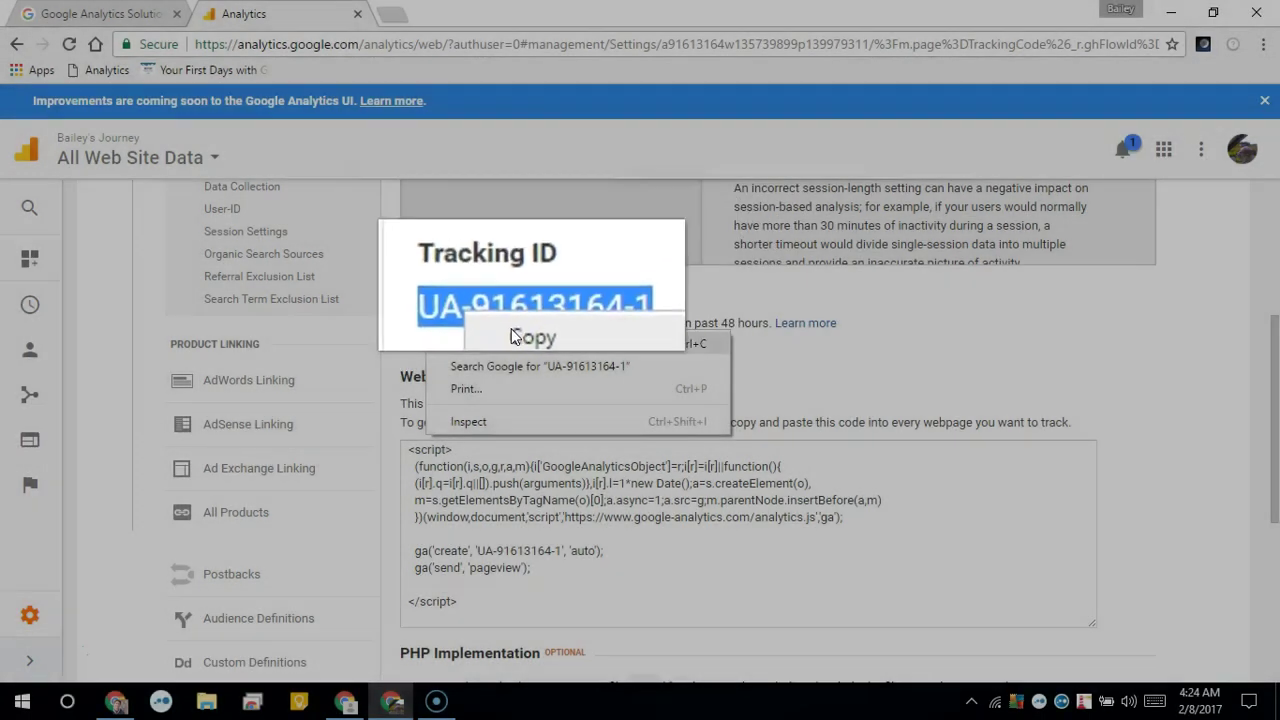
{"action": "left_click", "coordinate": [452, 344]}
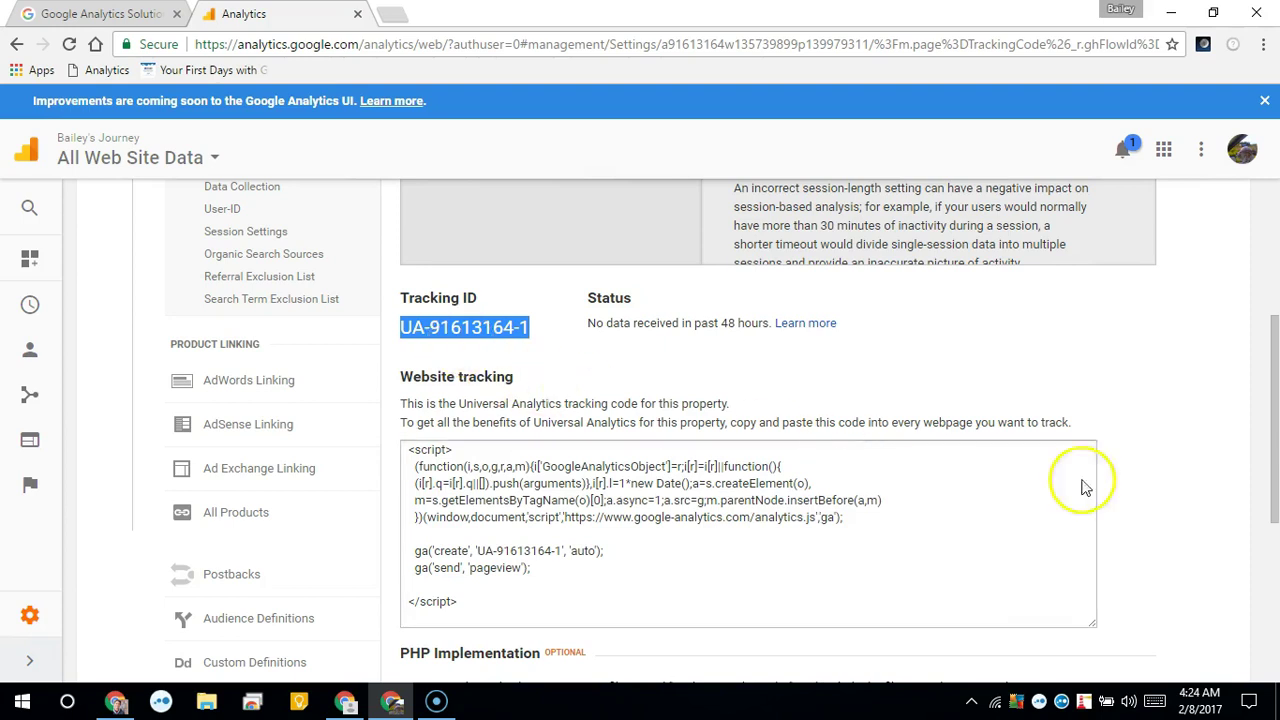
{"action": "left_click_drag", "start_coordinate": [1274, 343], "coordinate": [1275, 390]}
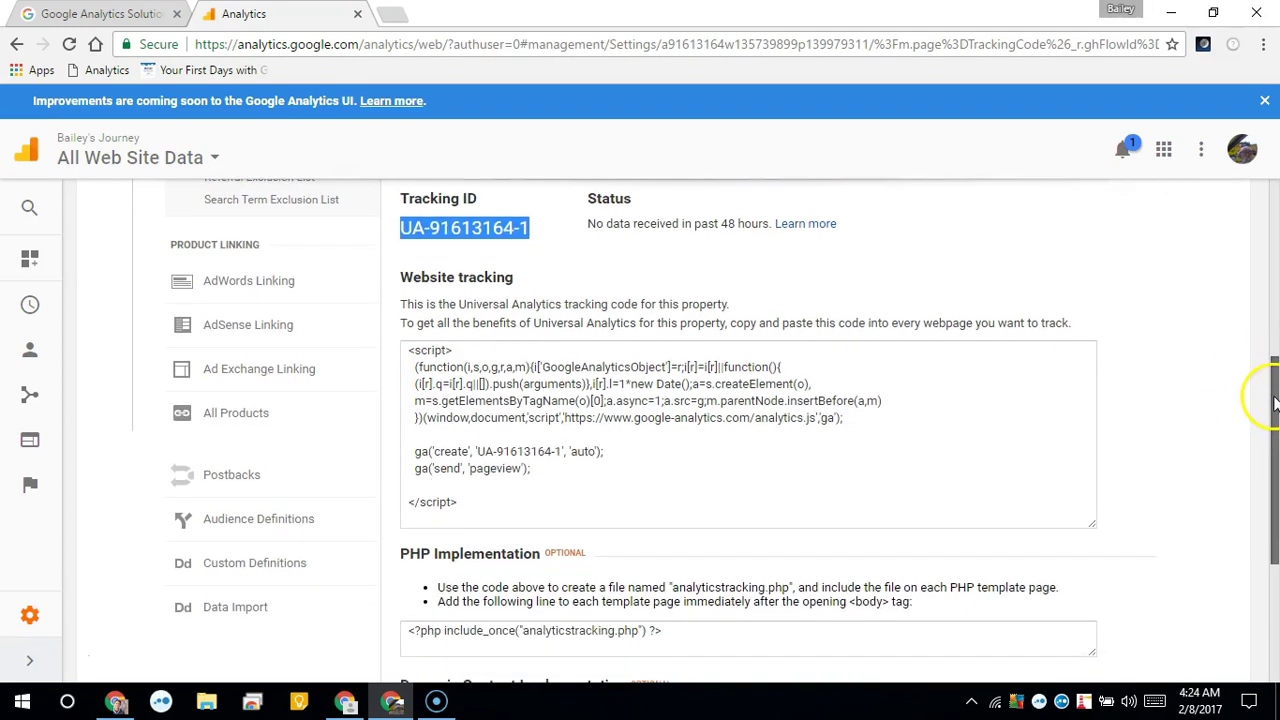